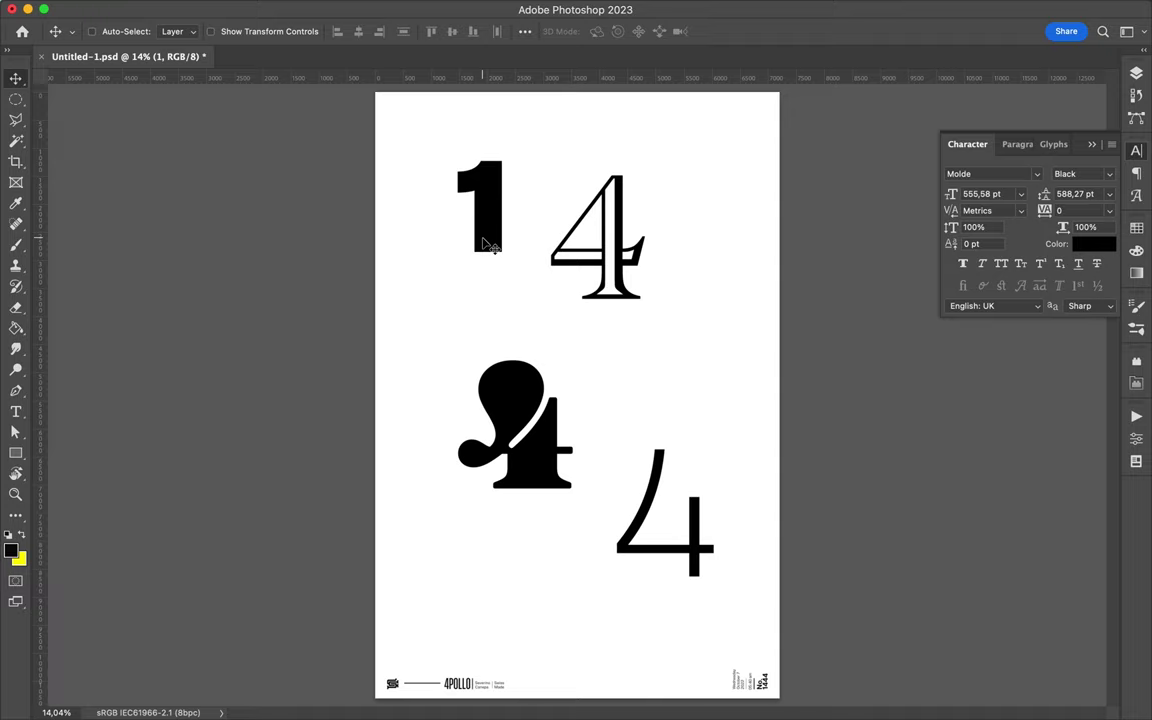
- Create a black-and-white checkerboard rectangle in another application and place it across the poster's middle, behind the lower 4s
key("super+Tab")
left_click_drag(676, 239, 586, 346)
left_click(525, 31)
left_click(560, 177)
left_click(560, 193)
left_click(540, 72)
left_click(640, 262)
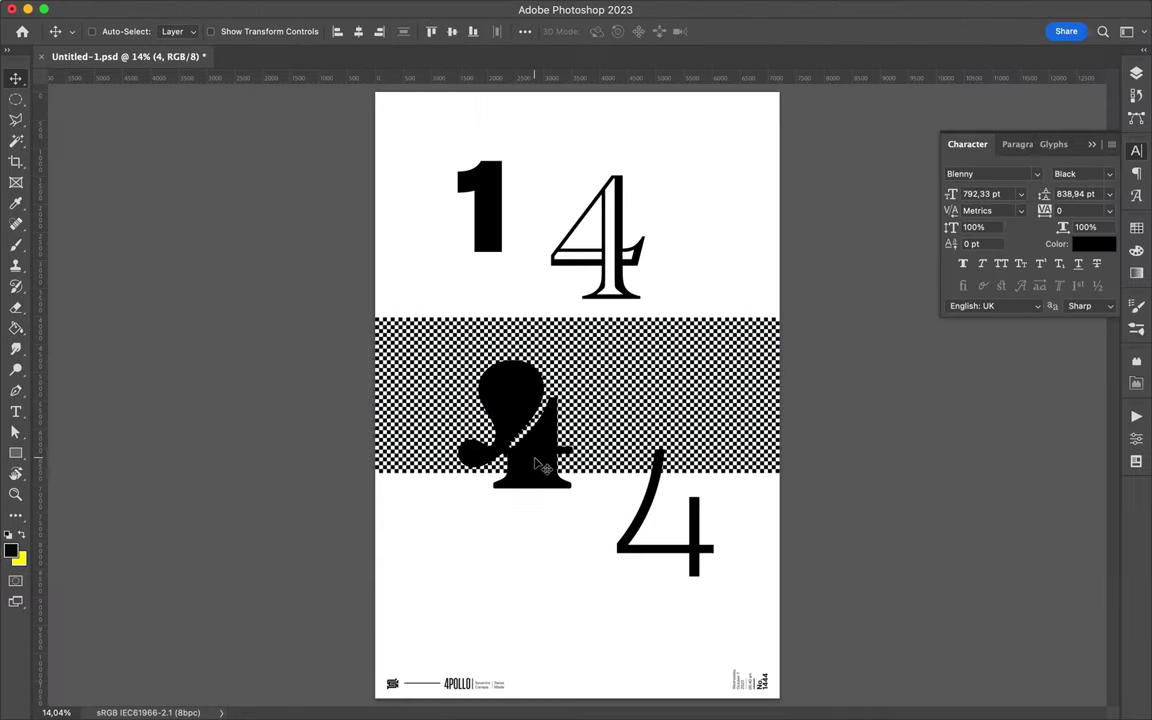
- Draw a magenta Pen tool shape filling the triangular counter of the outlined 4
left_click_drag(640, 262, 648, 275)
scroll(605, 190, "up", 3)
key("F7")
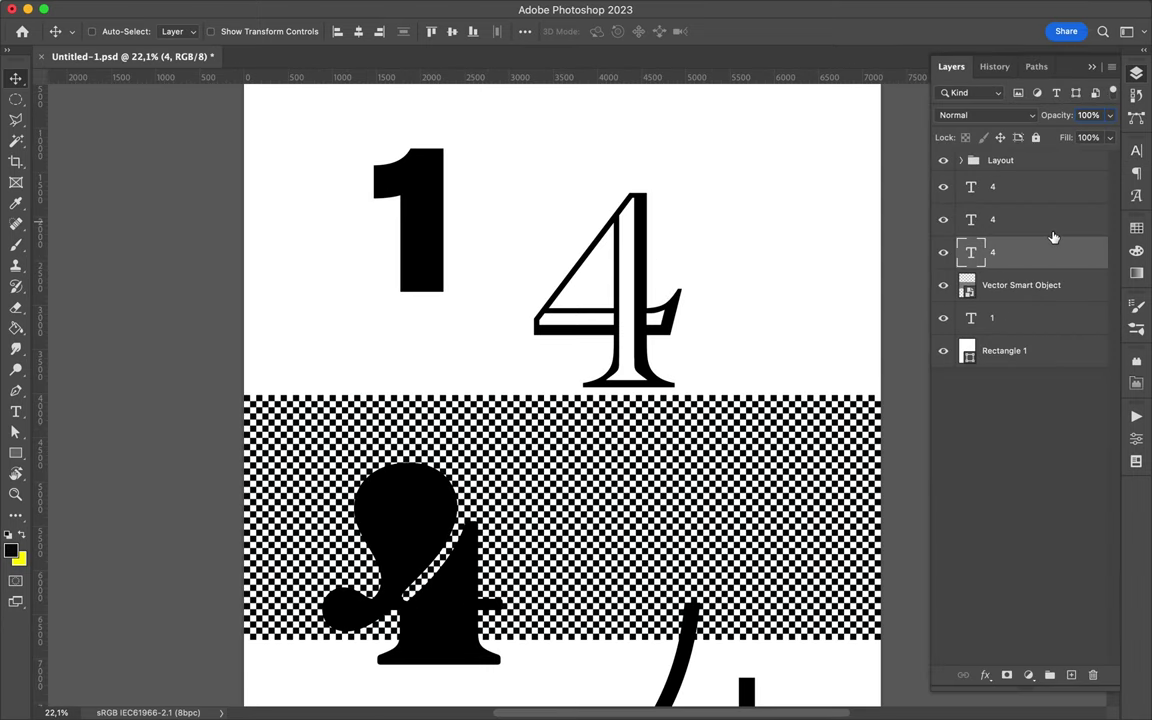
key("p")
left_click(177, 31)
left_click(327, 106)
key("Return")
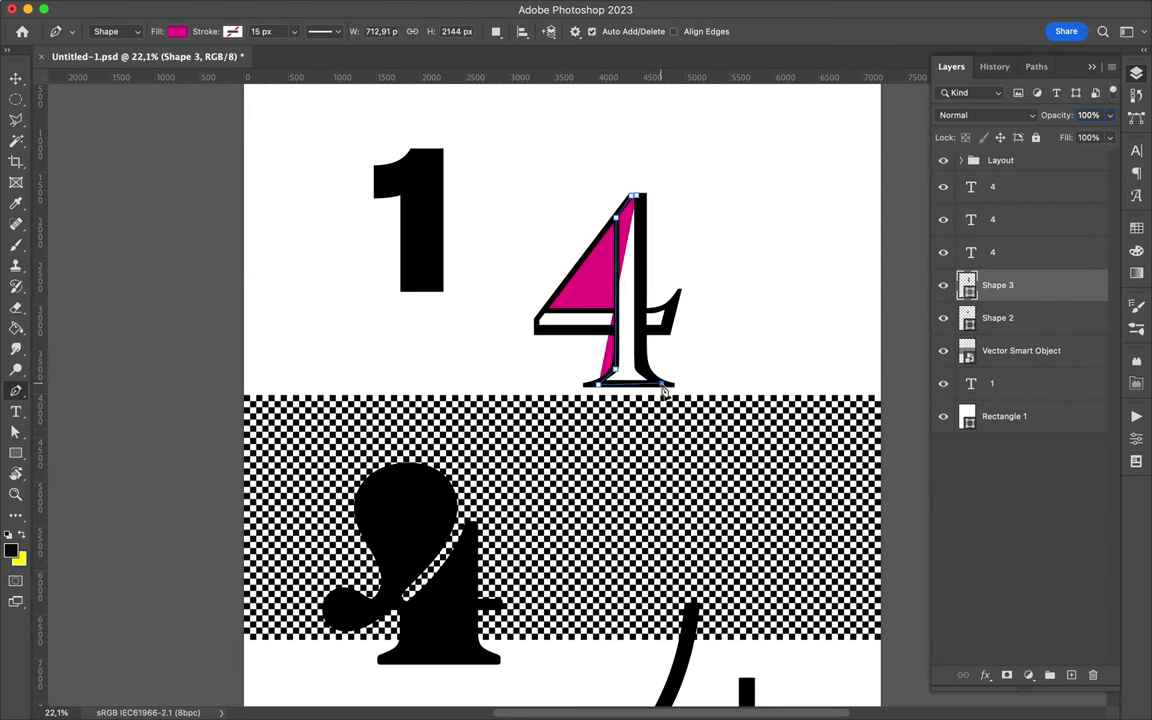
- Draw yellow Pen tool shapes filling the stem, crossbar and tail of the outlined 4
left_click(177, 31)
left_click(148, 117)
left_click(148, 117)
left_click(538, 320)
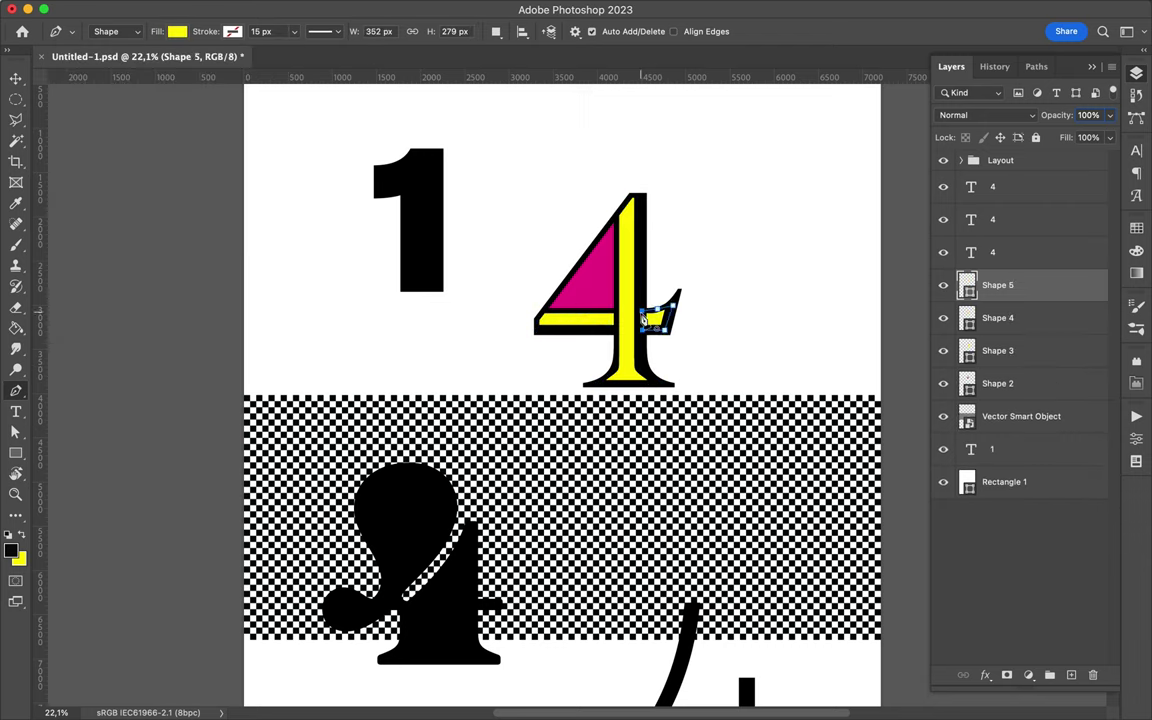
- Recolour the crossbar and tail fill shapes of the outlined 4 to blue
left_click(177, 31)
key("Return")
key("a")
key("alt+bracketleft")
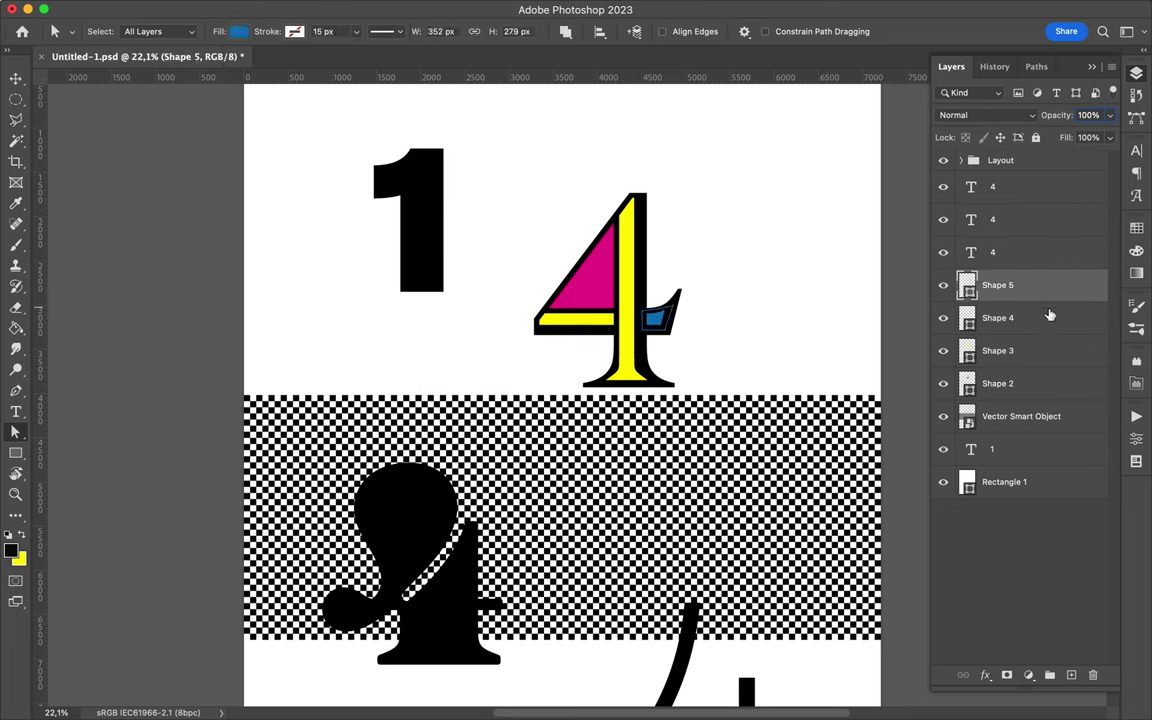
key("alt+bracketleft")
left_click(239, 31)
left_click(148, 117)
- Group the outlined 4 with its colour shapes and move the group about 752 px right and 265 px up
key("v")
key("super+g")
left_click_drag(605, 318, 663, 296)
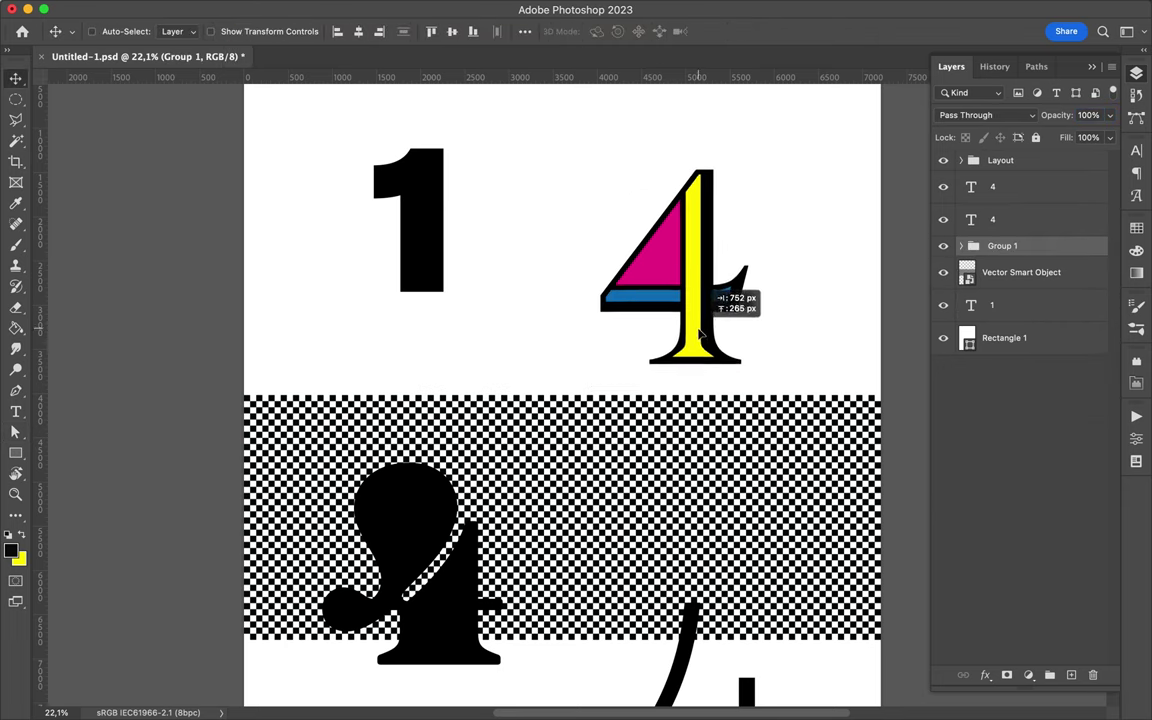
- Move the heavy swash 4 down and slightly left and fill it with magenta
scroll(661, 329, "down", 3)
left_click(497, 531, "super")
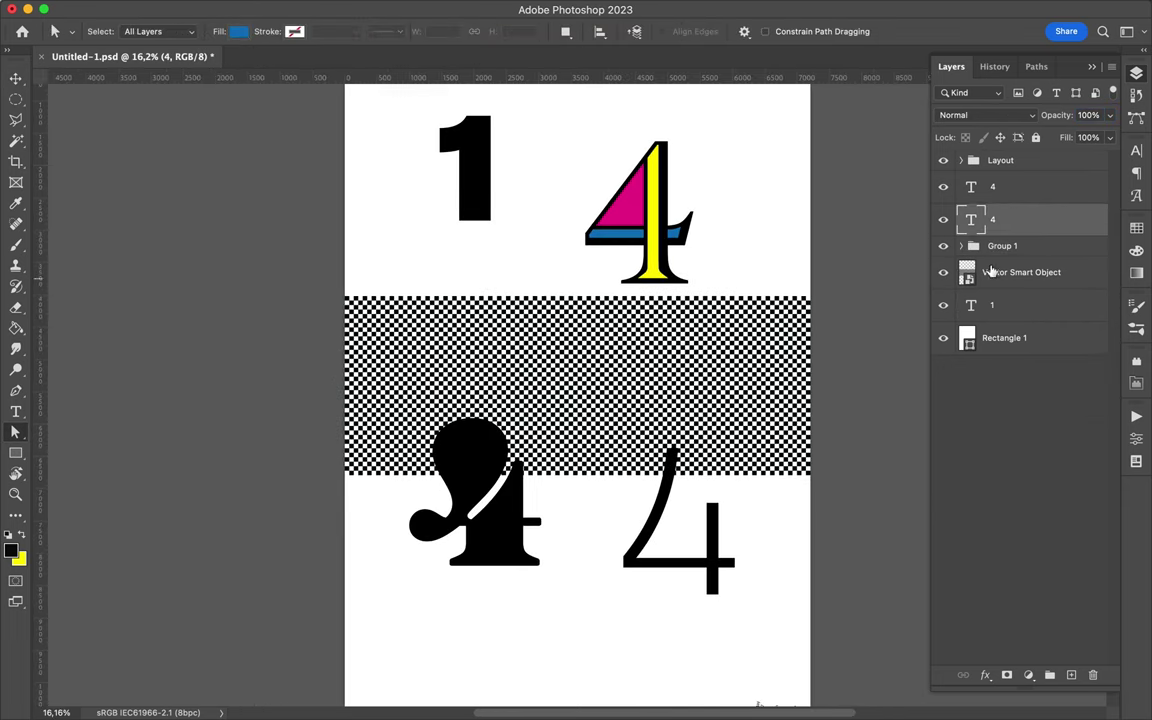
left_click(1136, 228)
left_click(947, 269)
key("alt+BackSpace")
- Draw a yellow rectangle around the magenta 4 and place it behind the numeral
scroll(633, 428, "down", 2)
key("v")
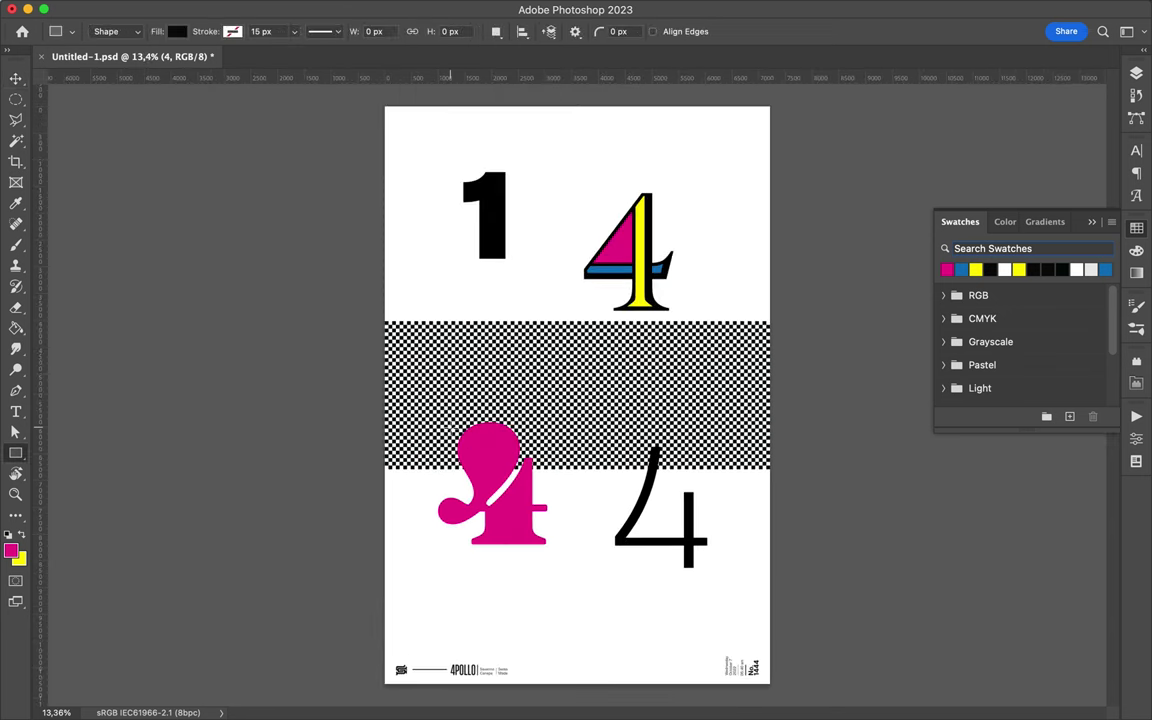
left_click_drag(493, 455, 578, 594)
key("super+BackSpace")
key("F7")
key("super+bracketleft")
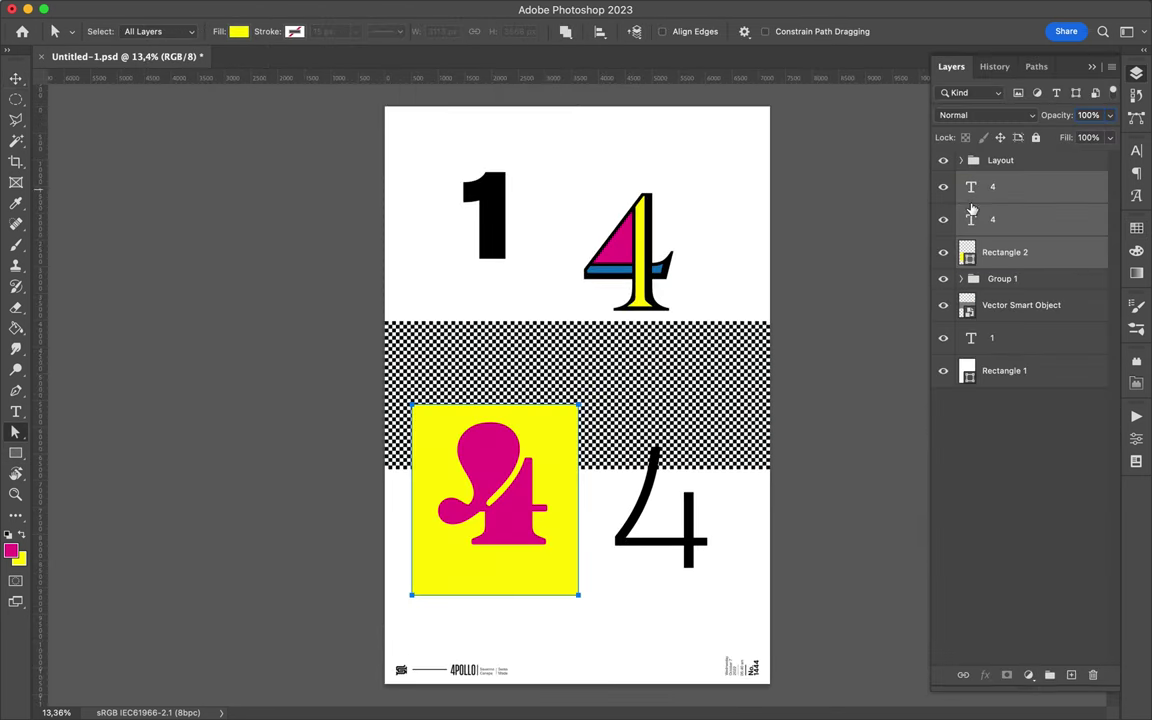
- Move the yellow rectangle and magenta 4 up over the checkerboard and enlarge them to reach the page's left edge
key("alt+bracketright")
key("v")
left_click(551, 452, "shift")
left_click_drag(551, 452, 540, 318)
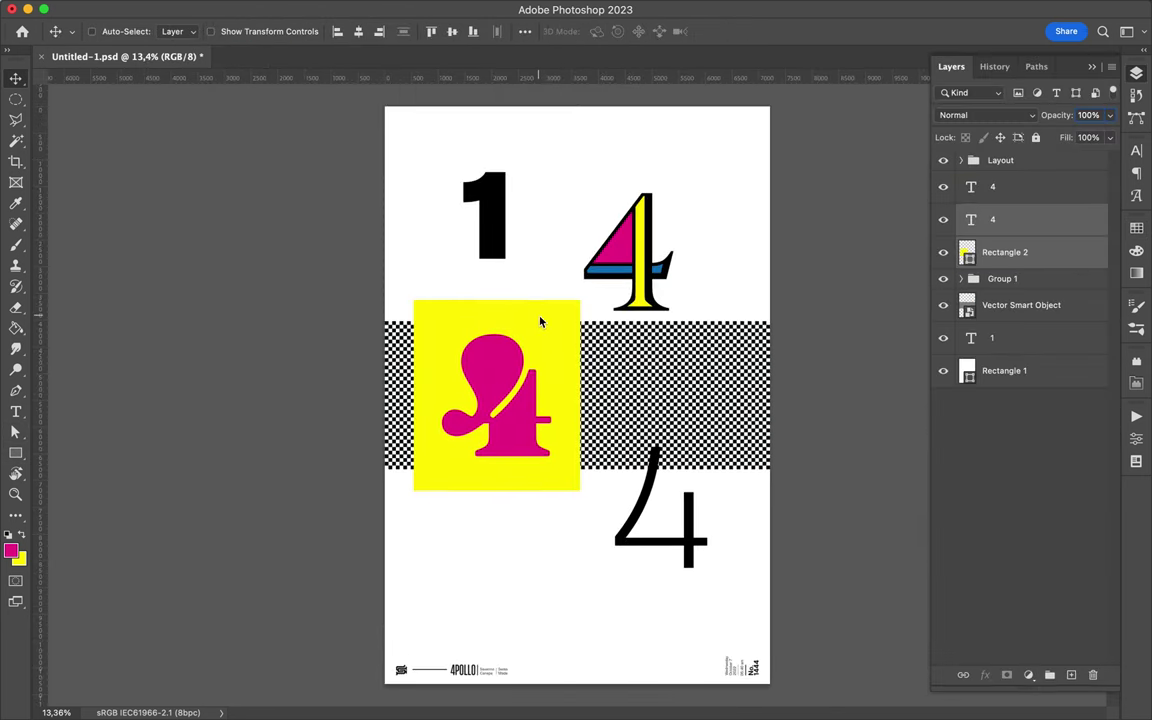
key("super+t")
left_click_drag(412, 490, 386, 527)
key("Return")
- Fill the numeral 1 with blue
left_click(1136, 150)
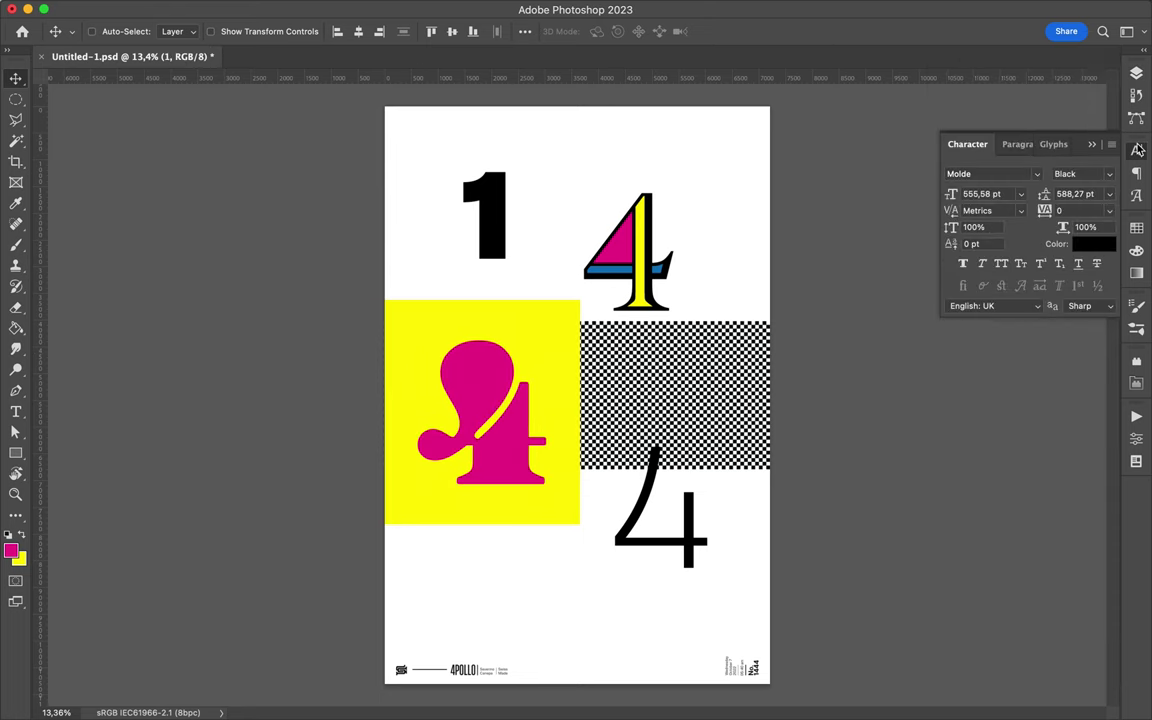
scroll(520, 200, "up", 2)
scroll(520, 200, "up", 2)
key("alt+BackSpace")
- Place the thin 4 in yellow on the checkerboard and duplicate it onto the white area below
scroll(591, 334, "down", 5)
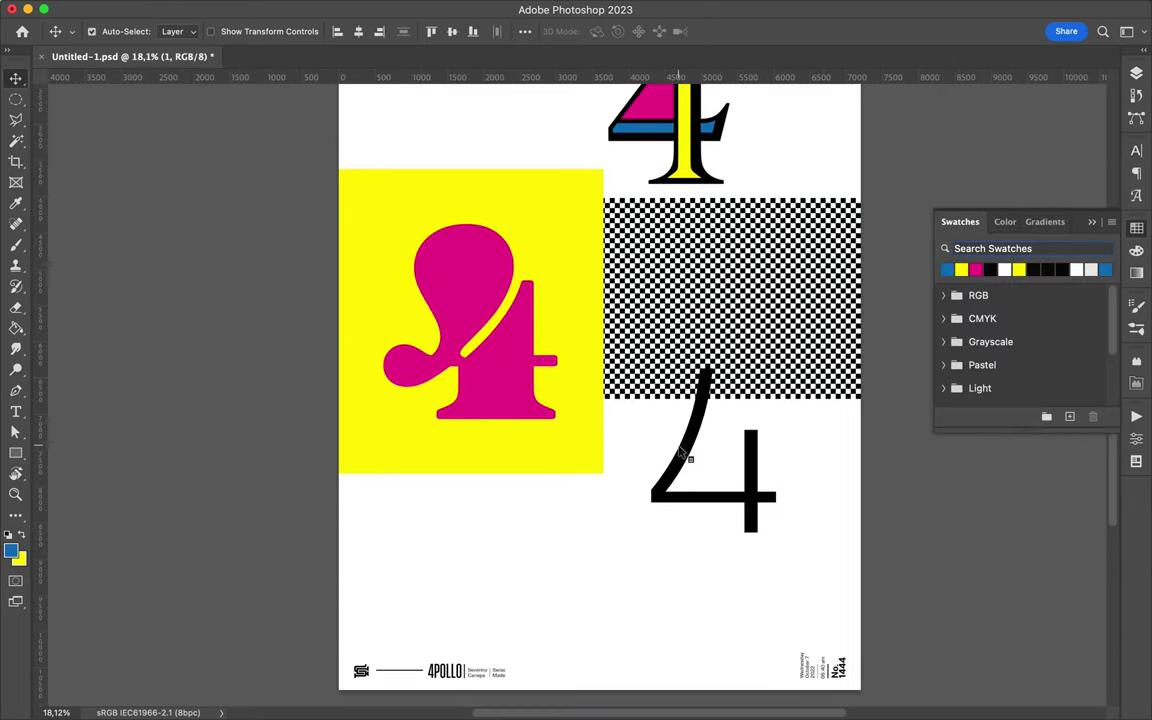
left_click_drag(663, 451, 663, 320)
left_click_drag(681, 424, 620, 640)
- Turn the lower copy into a blue 4 in the Hamster font and move it directly below the checkerboard
left_click(1136, 150)
left_click(1037, 173)
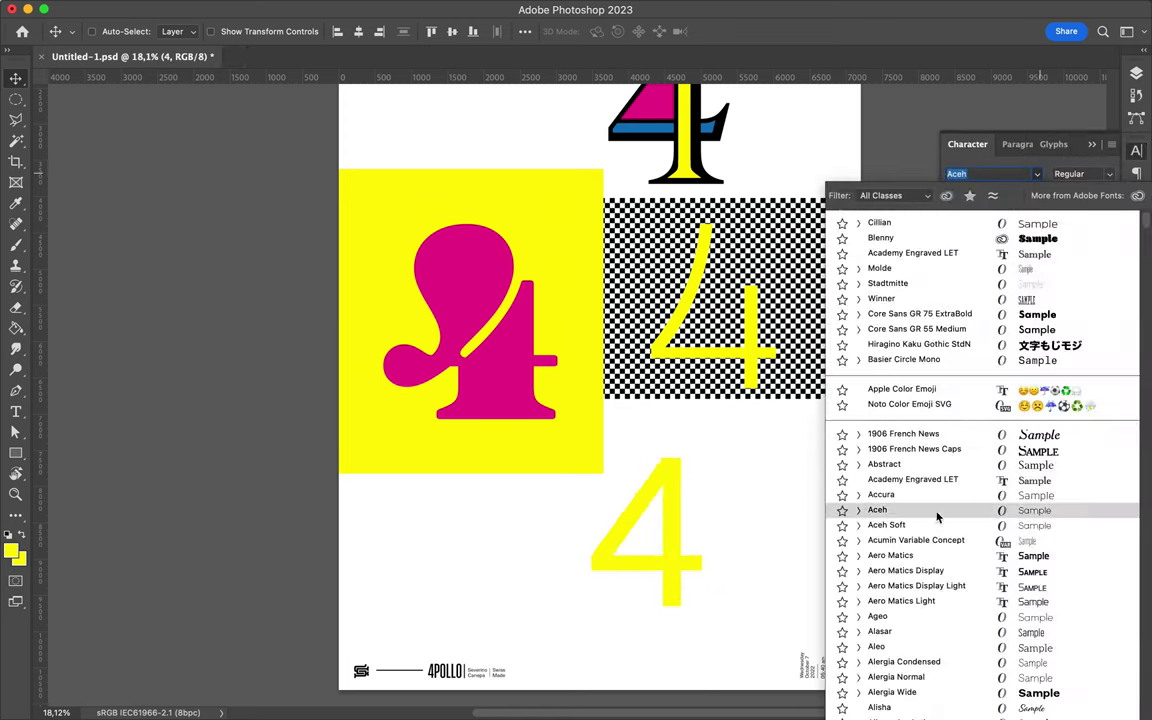
scroll(908, 678, "down", 15)
left_click(908, 678)
left_click(1136, 228)
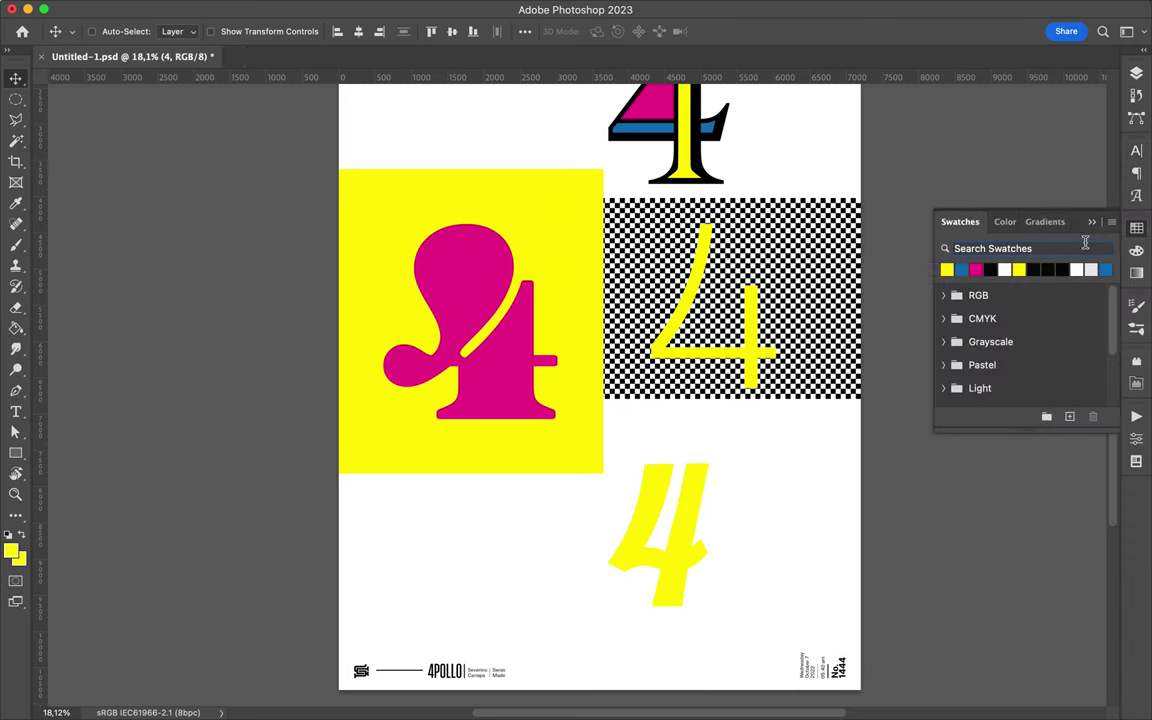
key("alt+BackSpace")
left_click_drag(673, 519, 576, 410)
- Move the blue 1 beside the outlined 4, in line with the yellow rectangle's right edge
scroll(576, 410, "up", 5)
left_click_drag(377, 275, 570, 398)
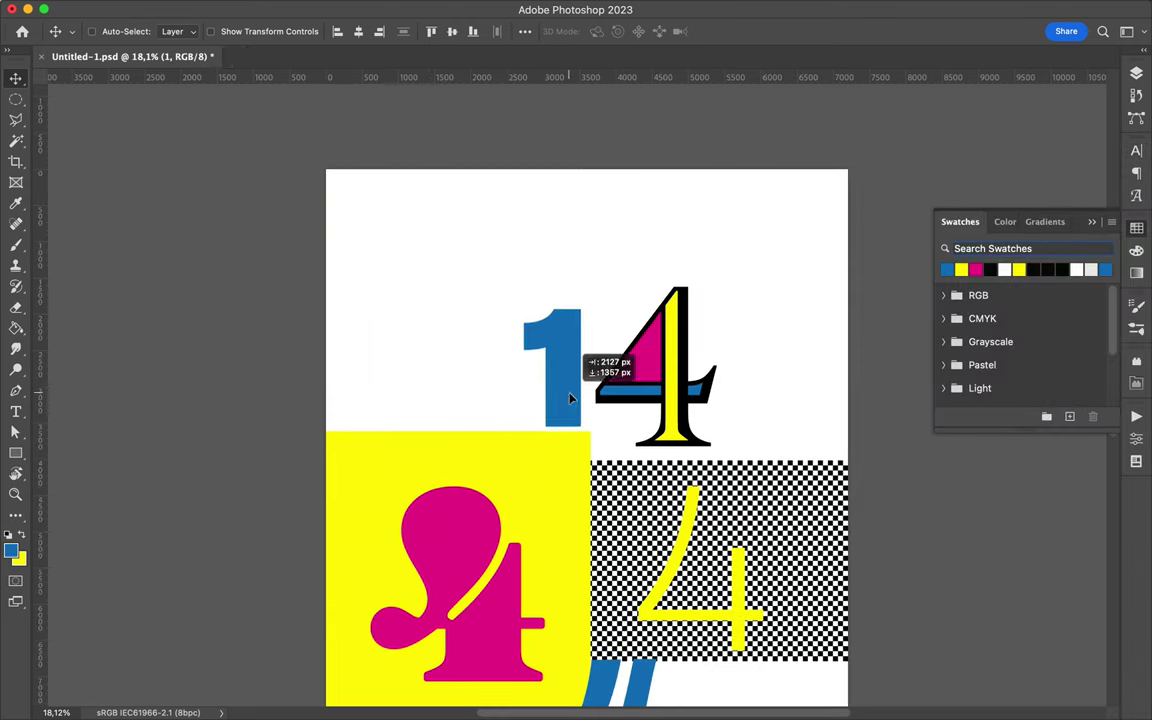
scroll(590, 370, "down", 3)
- Duplicate the magenta 4 in blue above the yellow rectangle and scale the copy to 483,61 pt
left_click_drag(504, 527, 532, 302)
key("ctrl+t")
left_click_drag(517, 139, 517, 228)
key("Return")
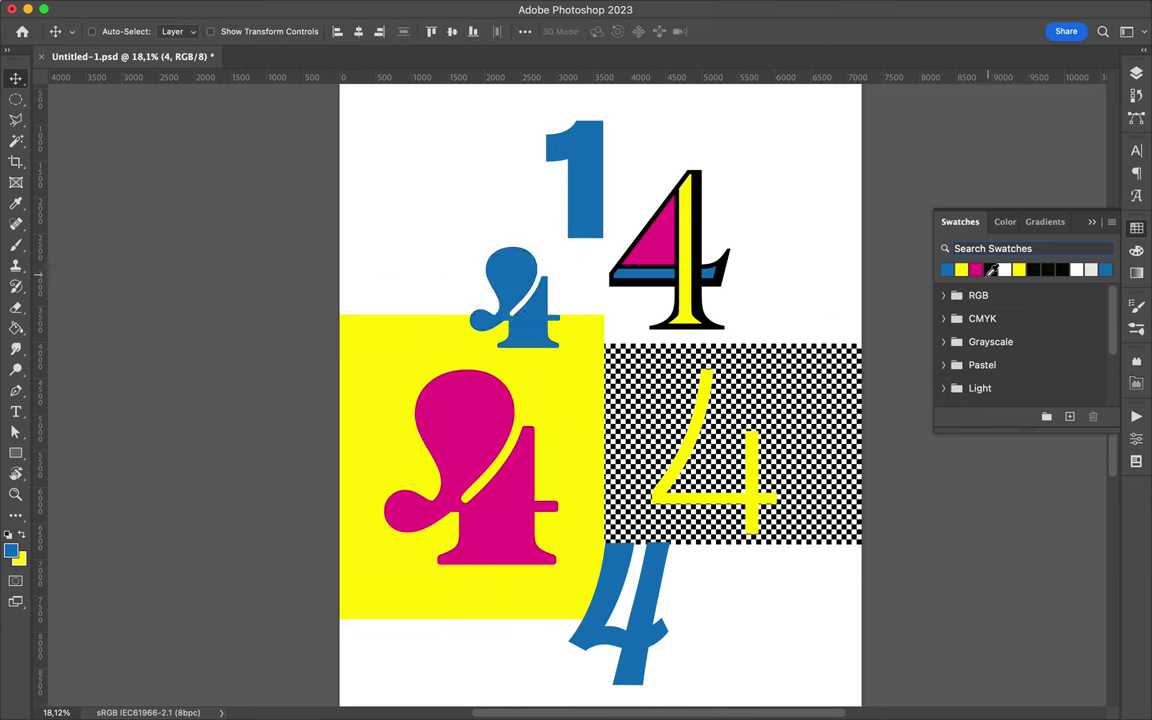
- Fill the small swash 4 with black and set its font to Monroe
left_click(1033, 269)
left_click(1136, 150)
left_click(990, 173)
scroll(918, 673, "down", 3)
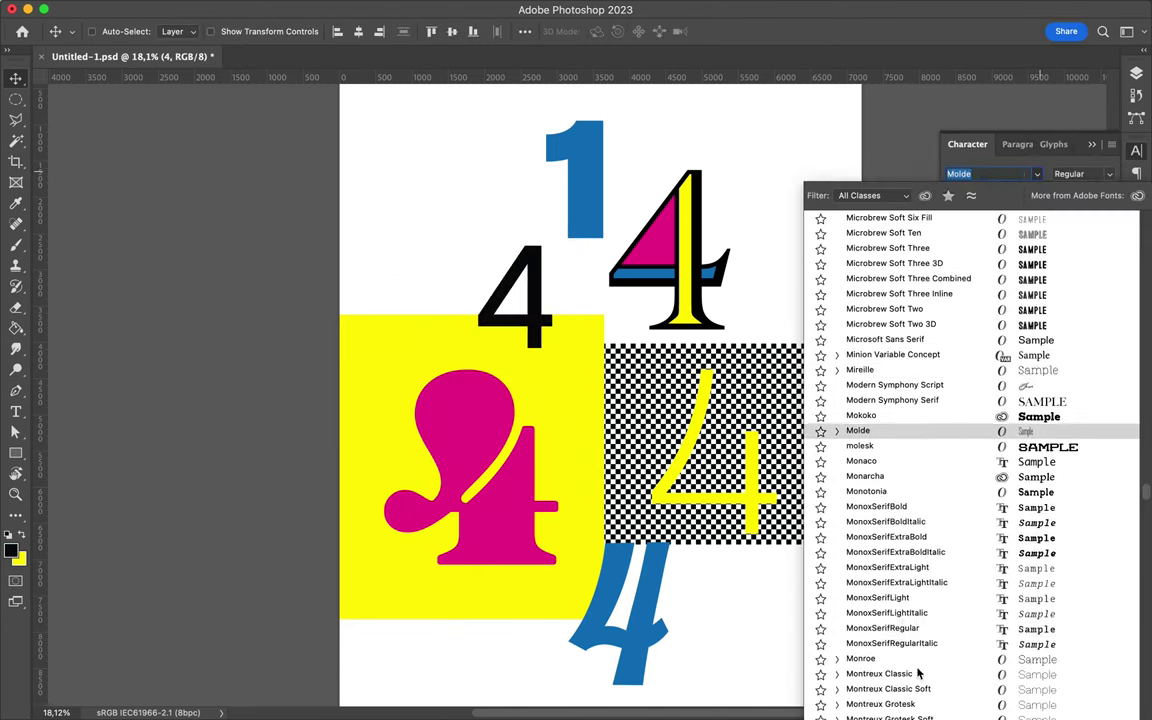
left_click(849, 663)
- Add a vertical guide along the 1's stem and align the right end of the black 4's crossbar to it
scroll(563, 327, "up", 5)
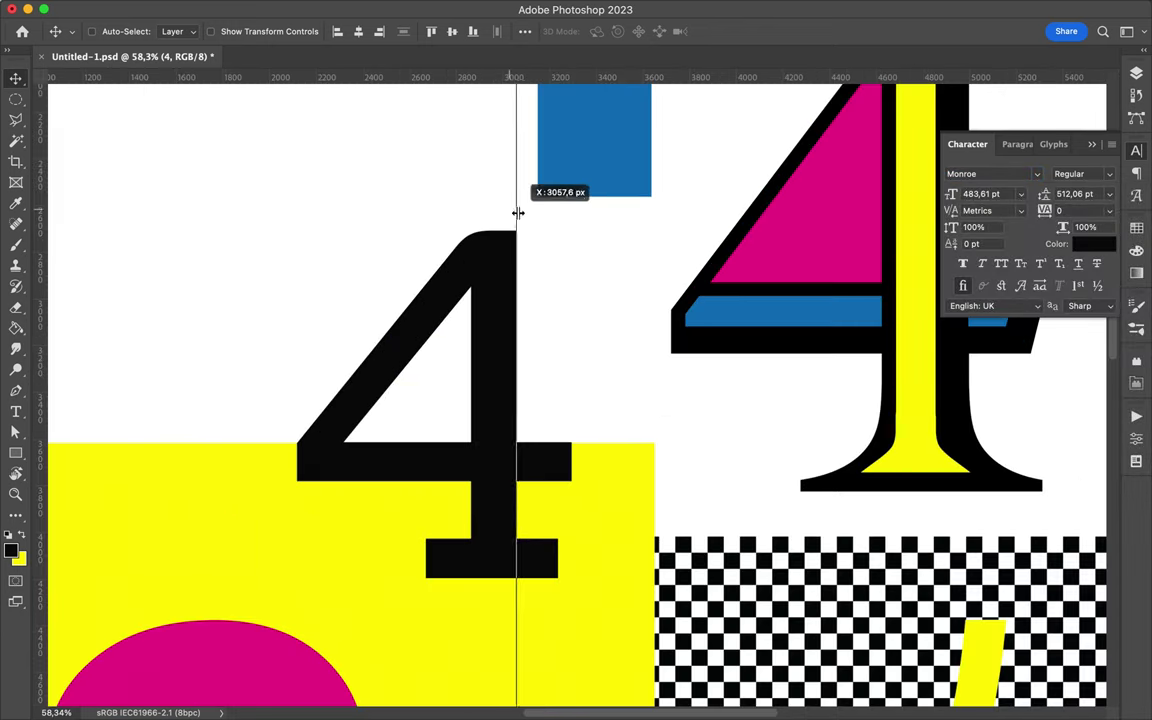
scroll(600, 300, "up", 2)
scroll(600, 300, "right", 2)
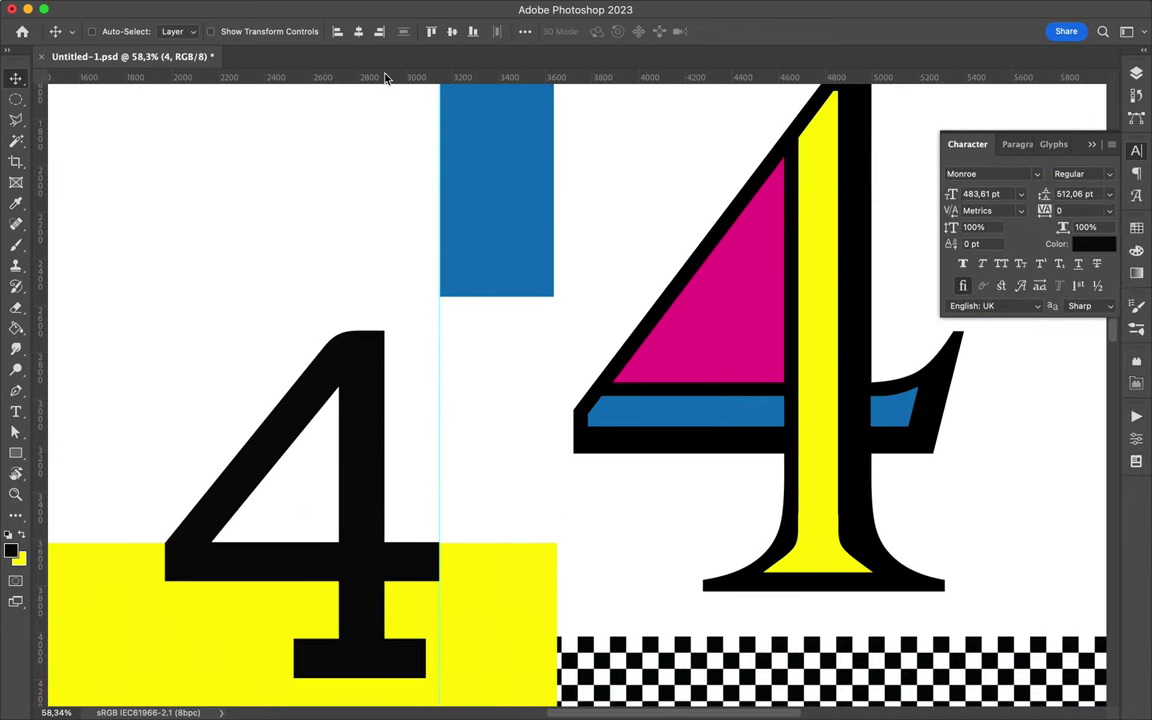
- Add a horizontal guide at the yellow rectangle's top edge and rest the outlined 4's base on it
key("F7")
left_click_drag(877, 446, 659, 385)
scroll(659, 385, "down", 5)
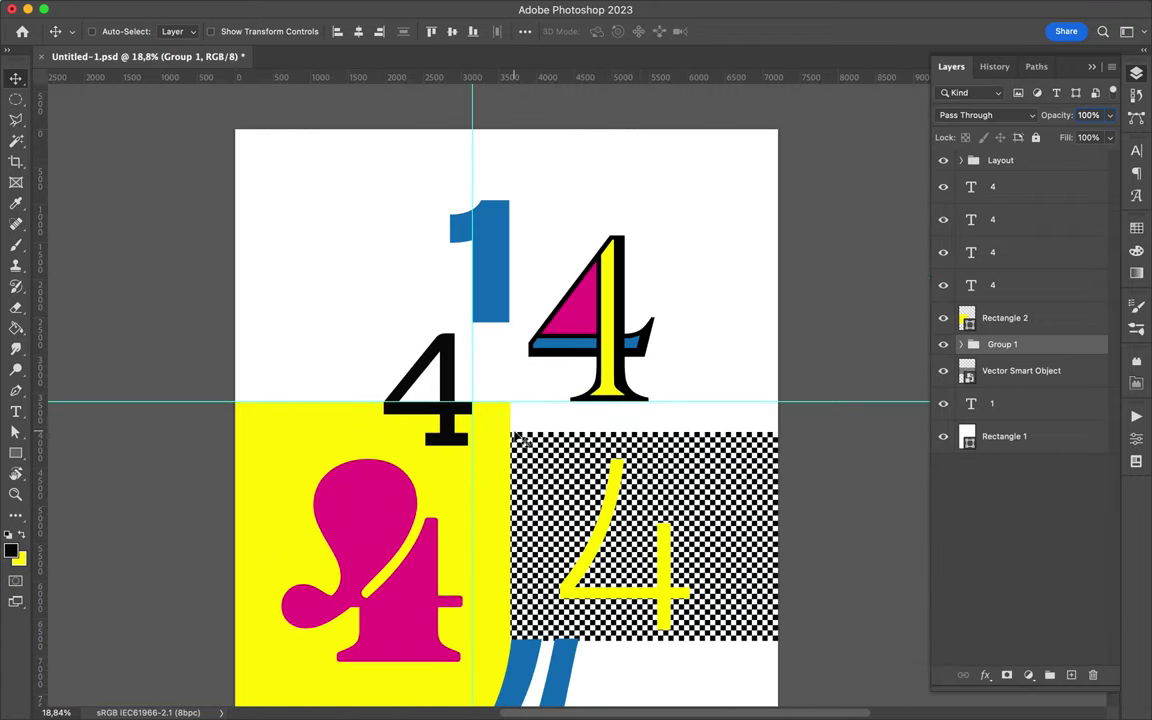
- Draw a tall magenta rectangle below the checkerboard, behind the blue 4, starting at the yellow block's edge
key("u")
left_click(177, 31)
left_click(119, 117)
scroll(500, 350, "down", 3)
left_click_drag(500, 350, 556, 375)
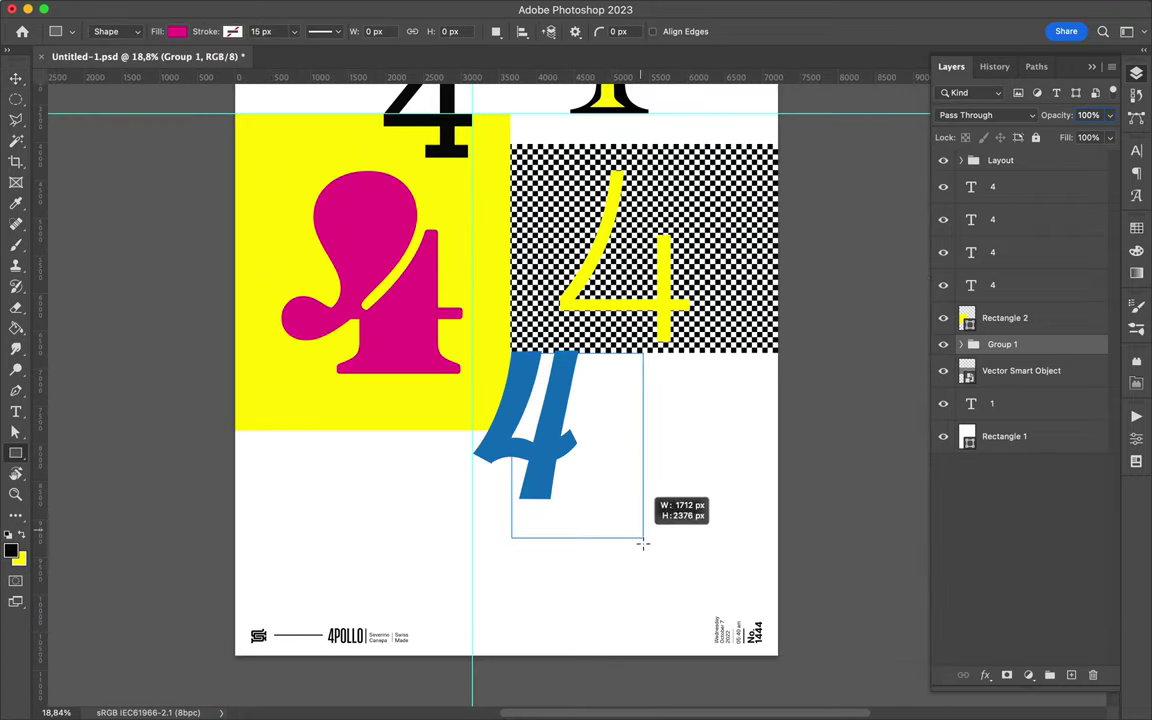
left_click_drag(643, 543, 681, 595)
- Duplicate the blue 4 onto the magenta rectangle, fill the copy with white and set its font to Salome
left_click_drag(548, 458, 583, 458)
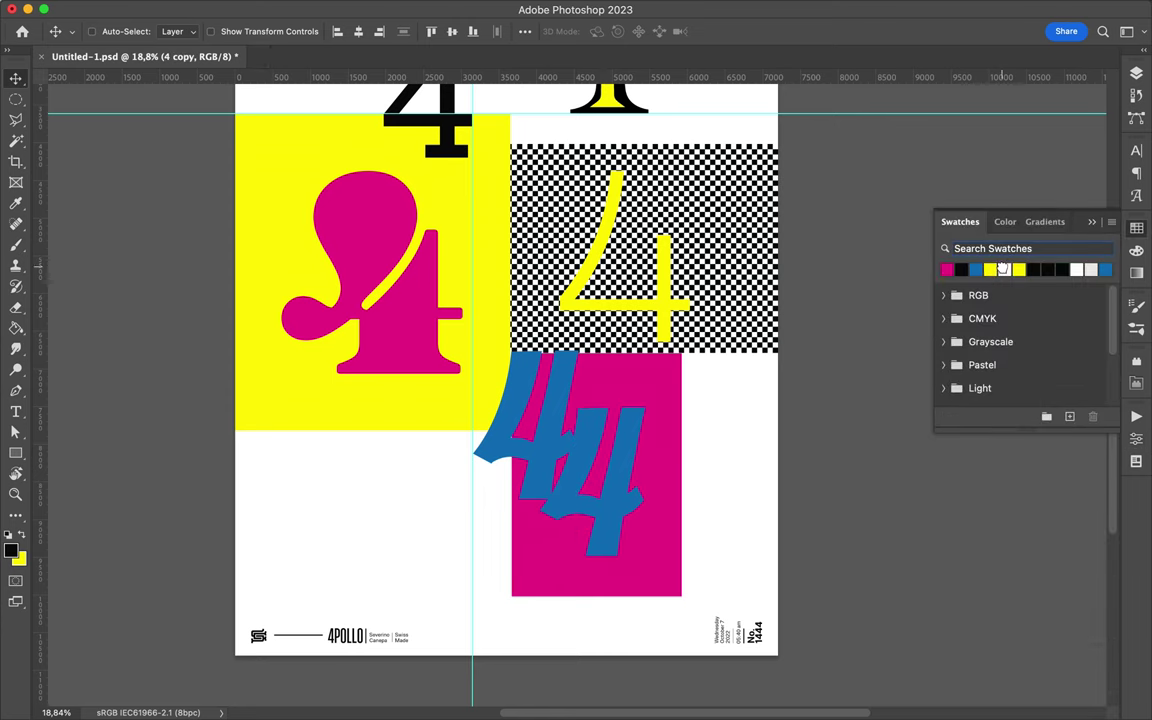
left_click(960, 265)
left_click(1136, 150)
left_click(1037, 174)
scroll(985, 360, "down", 15)
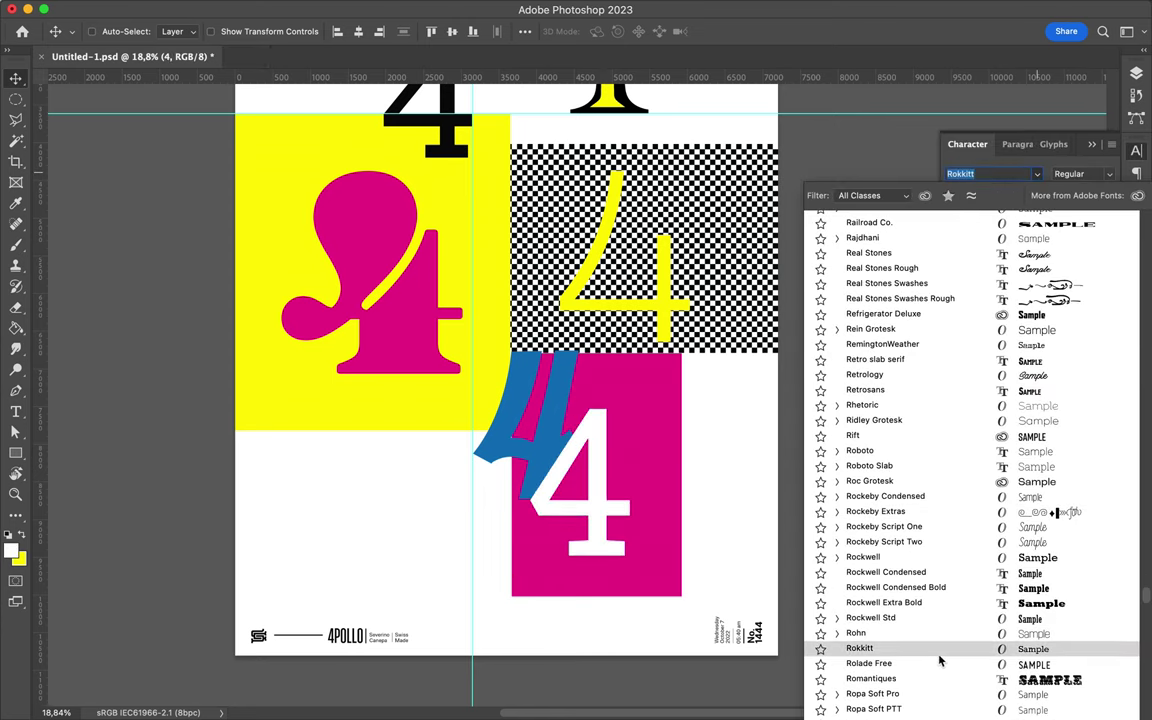
scroll(939, 655, "down", 3)
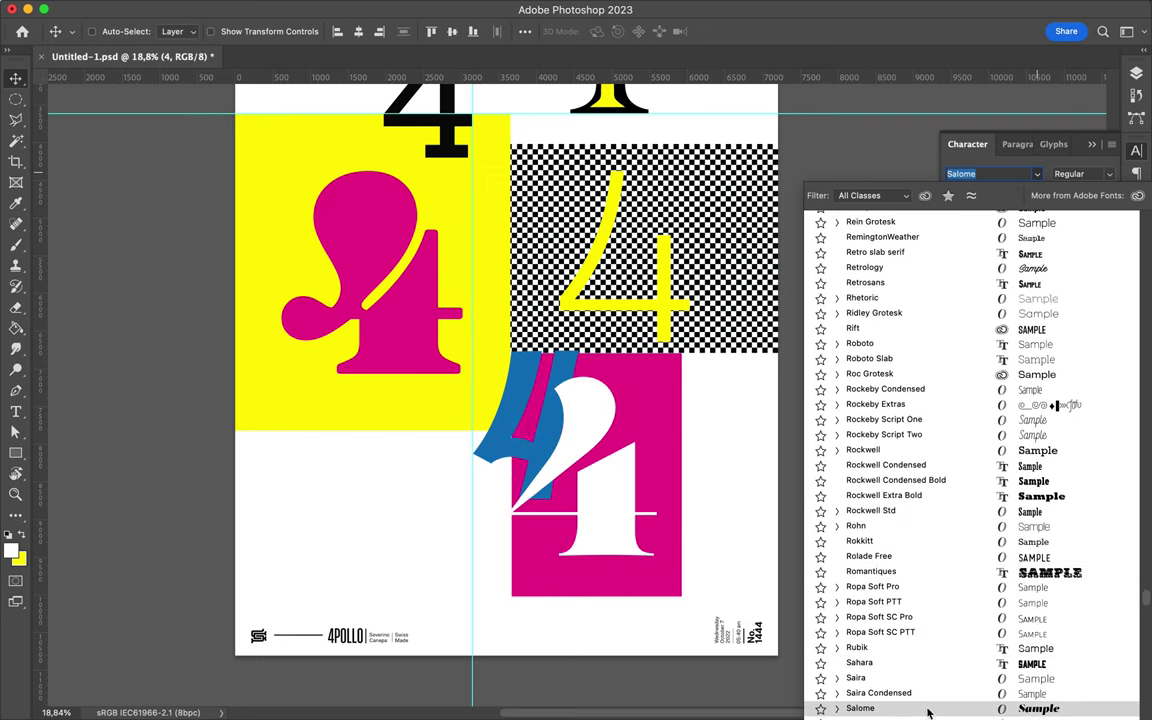
scroll(928, 700, "down", 3)
- Duplicate the white 4 beneath the swash magenta 4 and fill the copy with blue
left_click(614, 474)
left_click_drag(383, 473, 383, 473)
left_click(1136, 228)
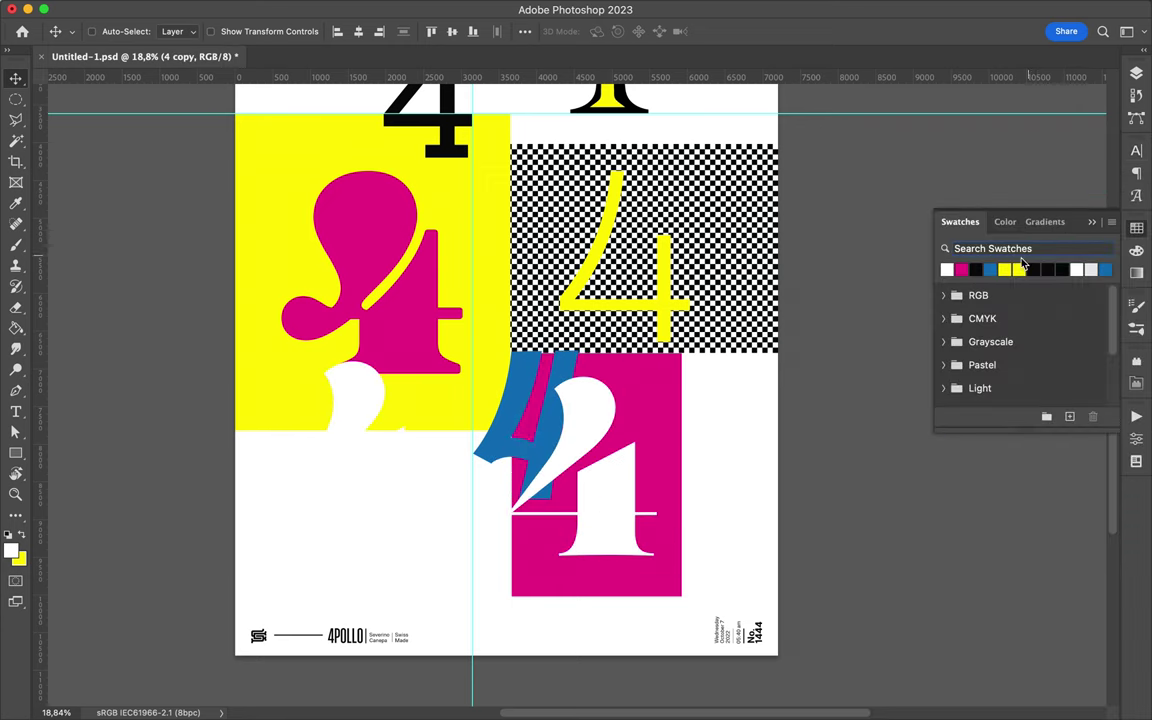
left_click(1062, 260)
- Set the font of the white 4 on the magenta rectangle to Deming EP
left_click(1136, 150)
left_click(1037, 174)
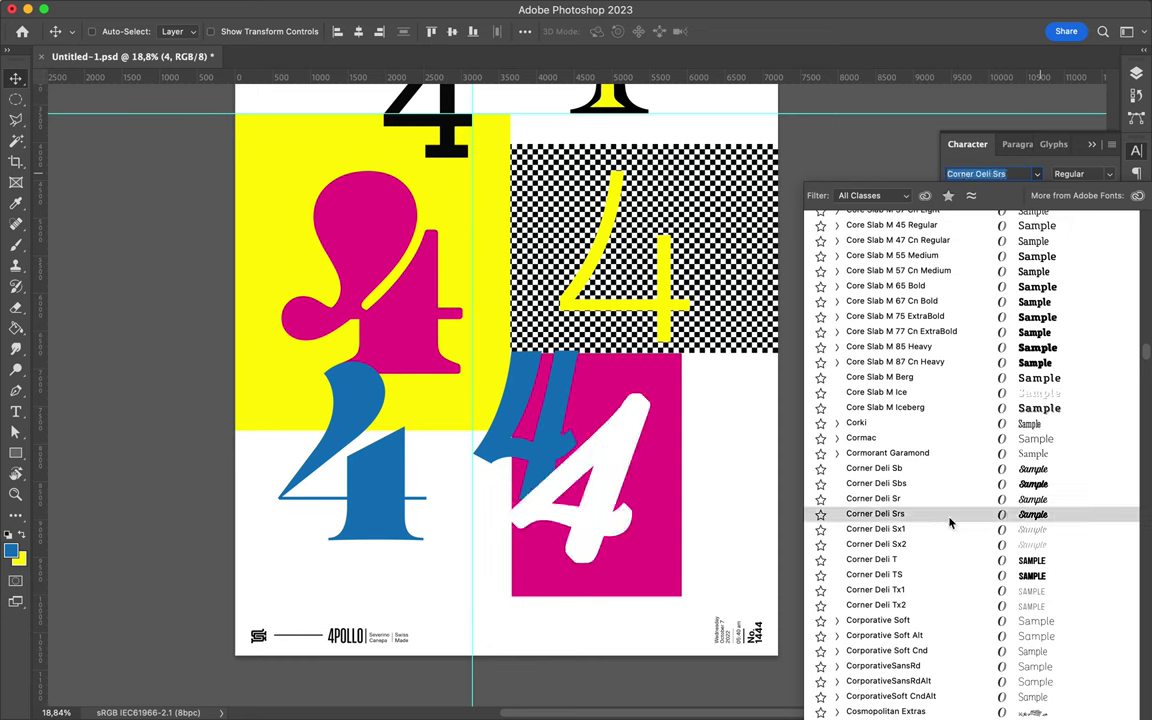
scroll(951, 522, "down", 10)
left_click(890, 598)
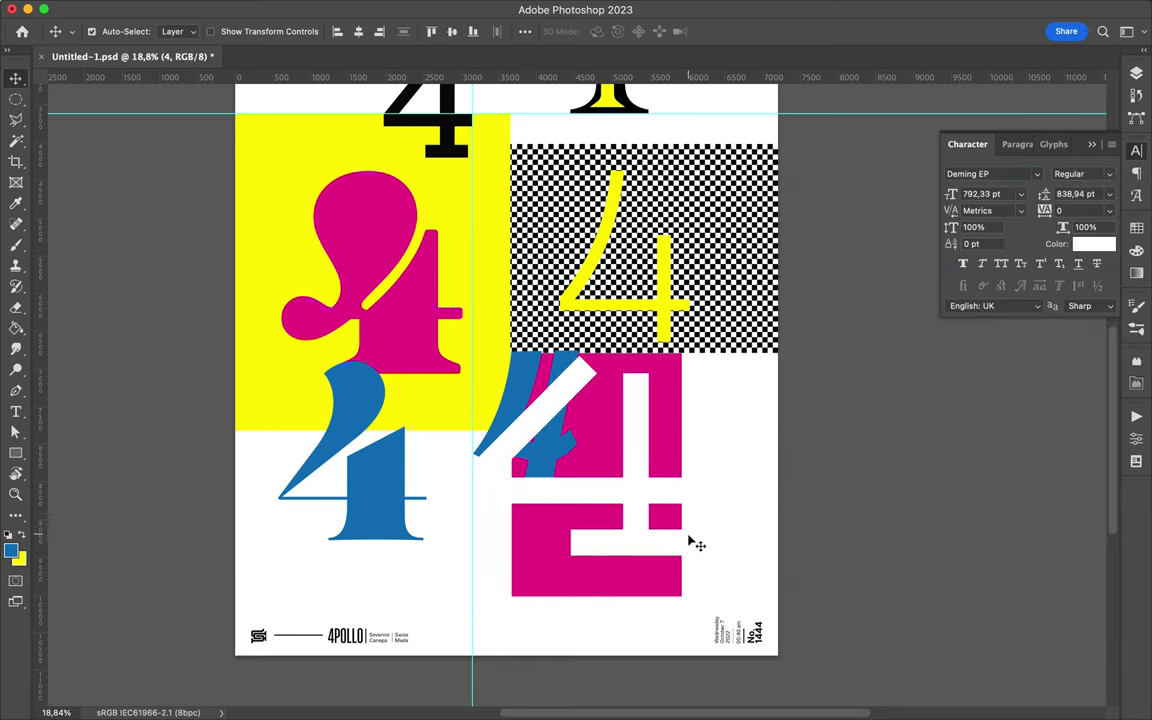
- Scale the white 4 to 477,16 pt inside the magenta rectangle and move the blue Salome 4 down below the yellow block
key("ctrl+t")
left_click_drag(674, 419, 611, 510)
key("Return")
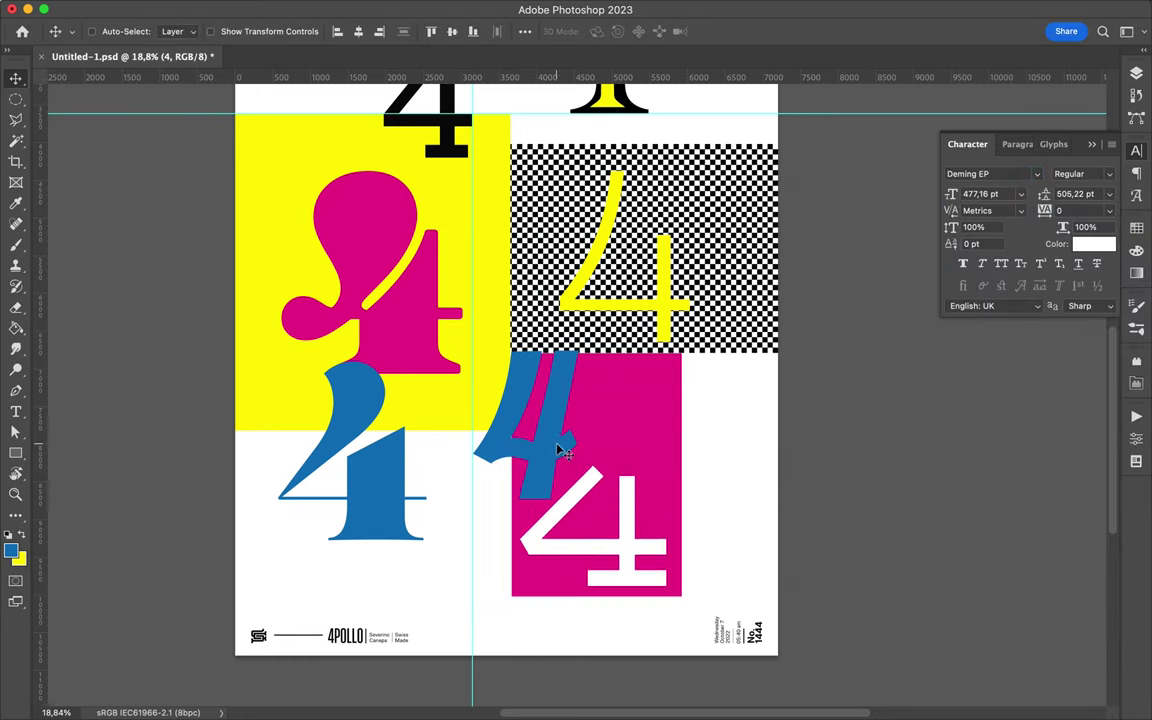
left_click_drag(386, 491, 406, 566)
key("ctrl+0")
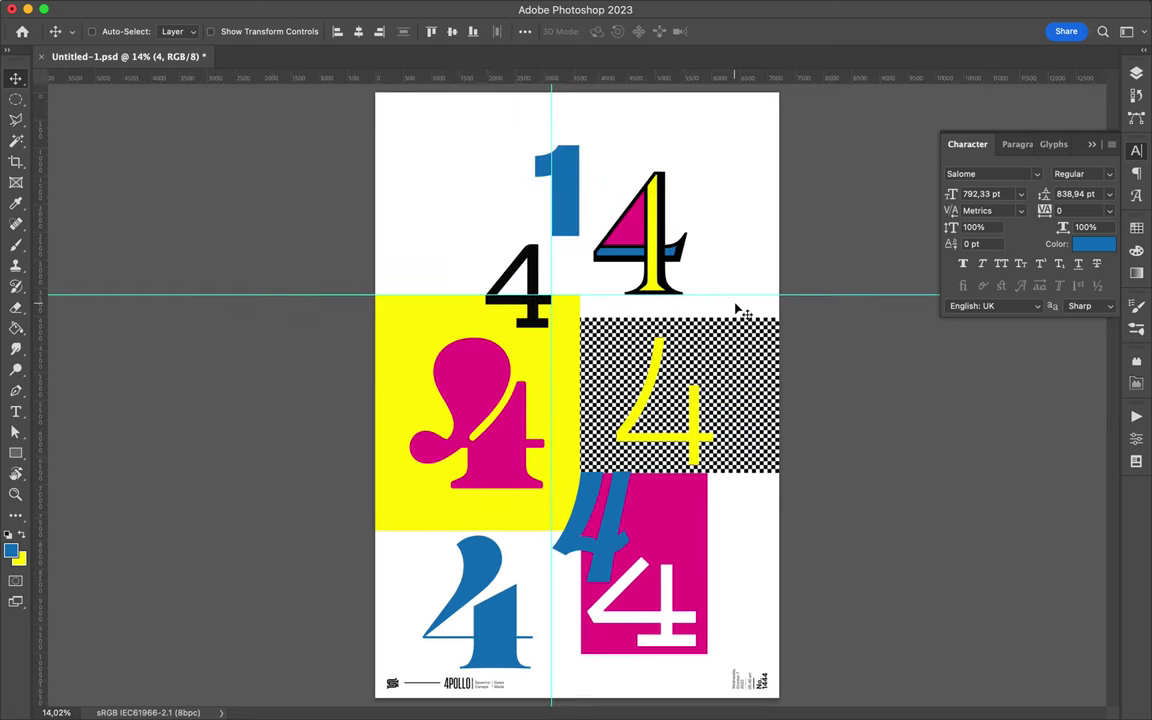
- Draw a black rectangle under the checkerboard at the page's right edge and order it just above the background layer
left_click_drag(790, 533, 790, 533)
left_click(177, 31)
left_click(131, 106)
left_click(1136, 73)
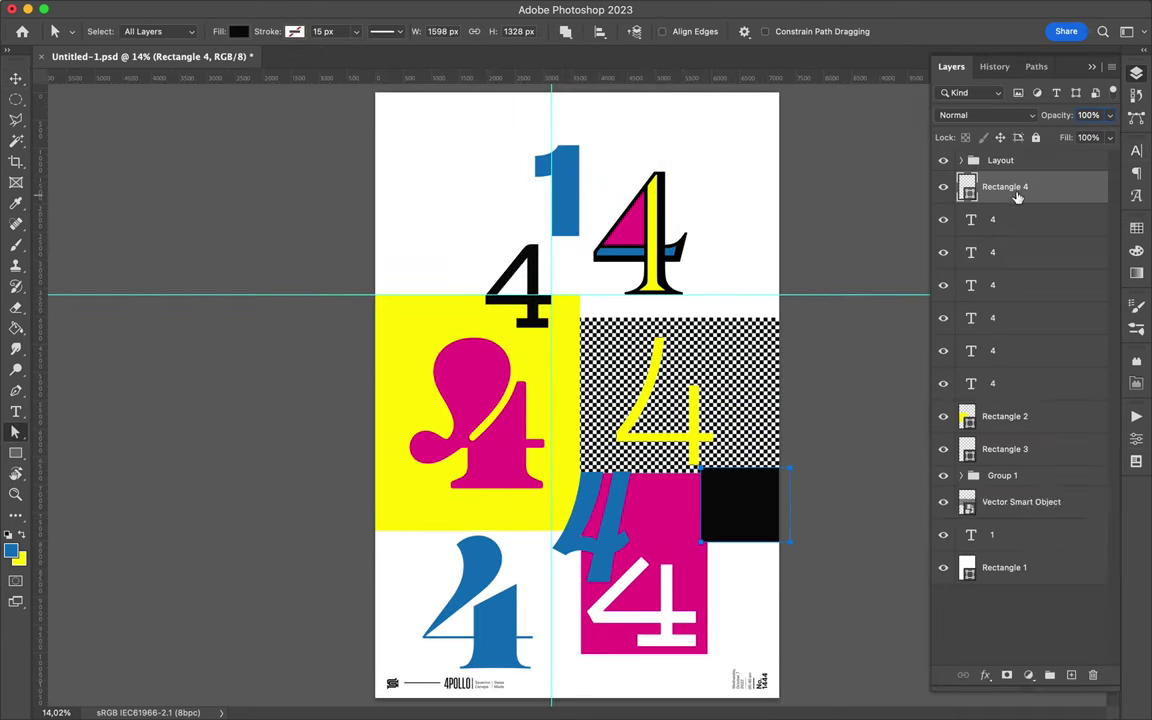
left_click_drag(1005, 185, 1005, 540)
- Duplicate the yellow thin 4 onto the black rectangle at 316,04 pt and set the copy's font to Clarendon URW
left_click(992, 285)
key("v")
mouse_move(700, 420)
left_mouse_down()
mouse_move(785, 547)
mouse_move(728, 518)
mouse_move(740, 530)
left_mouse_up()
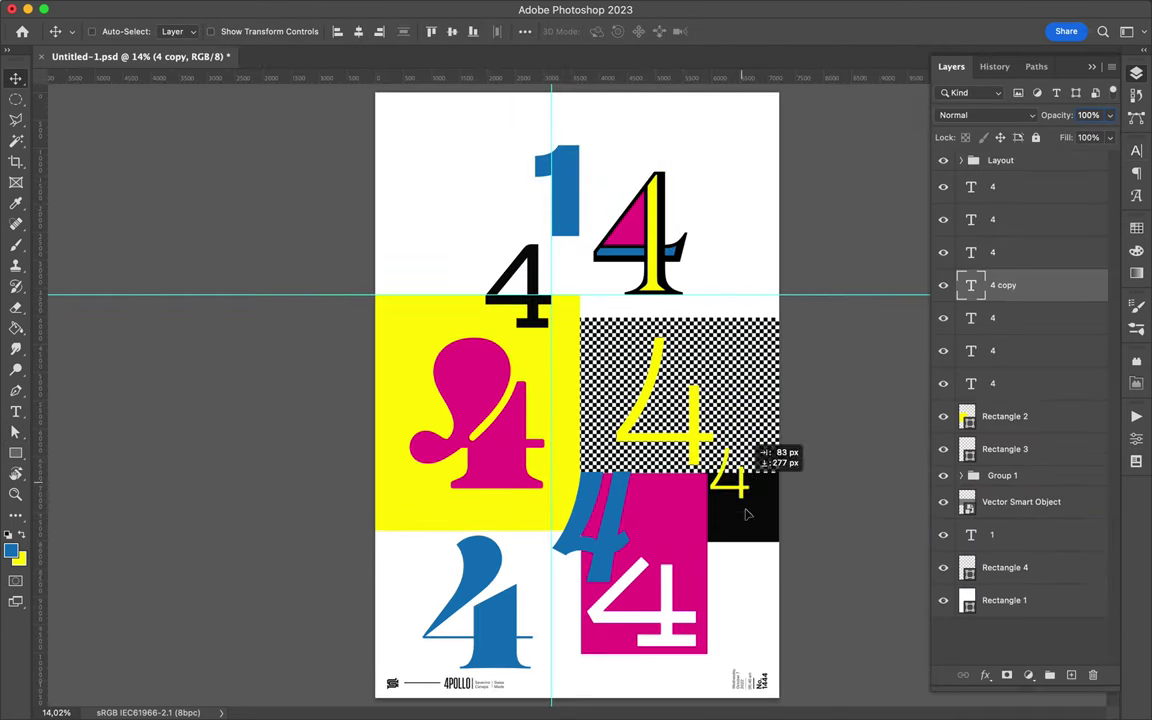
left_click(1136, 228)
left_click(1136, 150)
left_click(1037, 173)
left_click(880, 640)
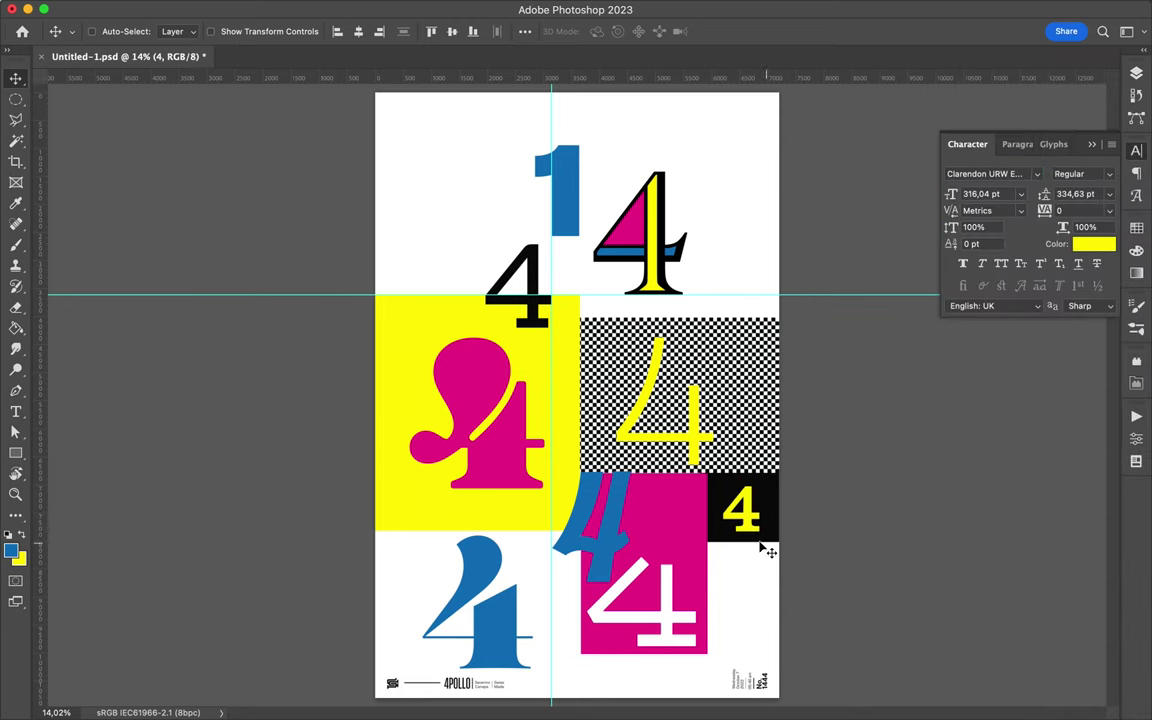
- Move the blue Hamster 4 down and right, and shift the magenta rectangle against the yellow block's edge
scroll(600, 437, "up", 5)
left_click(605, 441)
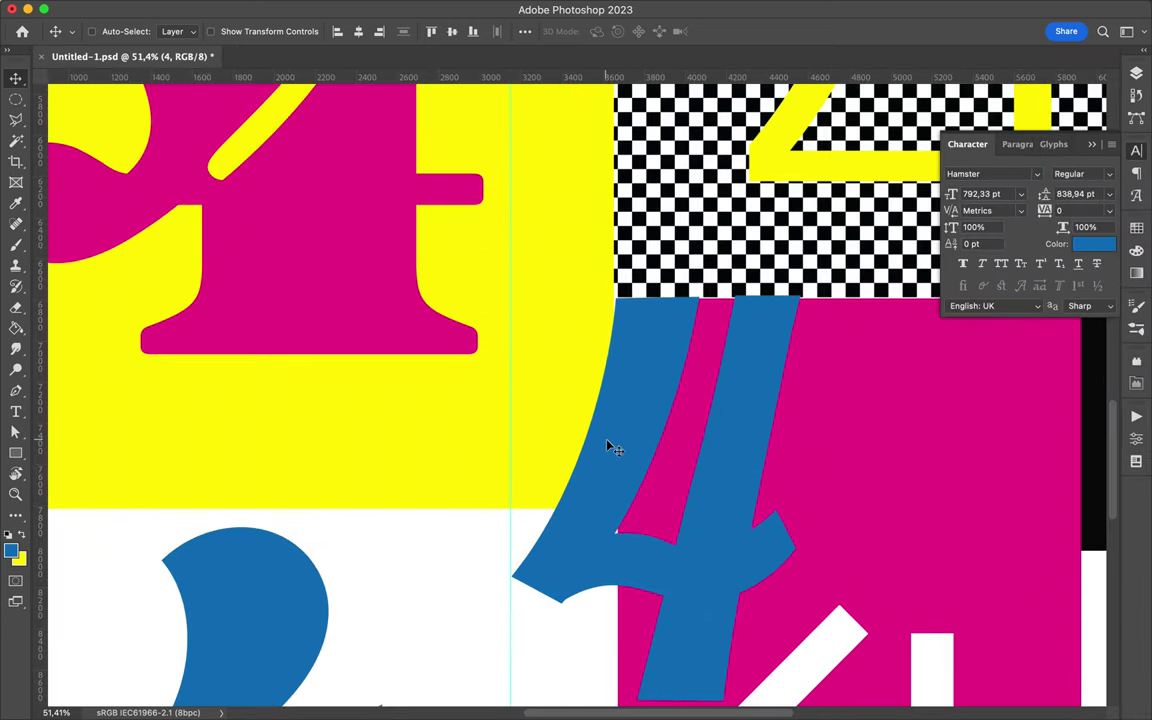
left_click_drag(612, 448, 889, 571)
left_click(735, 321, "super")
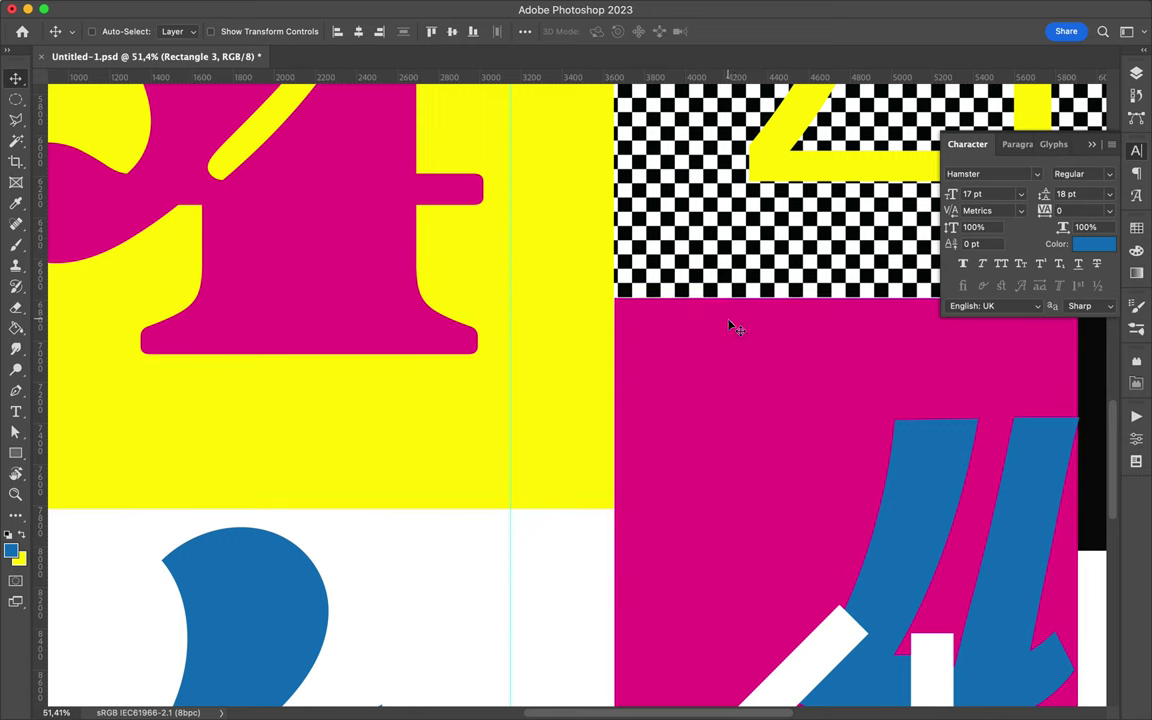
- Move the white 4 up to the upper part of the magenta rectangle
left_click_drag(925, 500, 810, 506)
scroll(527, 302, "down", 3)
left_click_drag(615, 535, 620, 363)
- Shorten the magenta rectangle to fit the white 4 and place the blue Hamster 4 below it
key("ctrl+t")
key("Escape")
left_click_drag(745, 575, 548, 422)
scroll(548, 422, "down", 3)
scroll(641, 306, "up", 3)
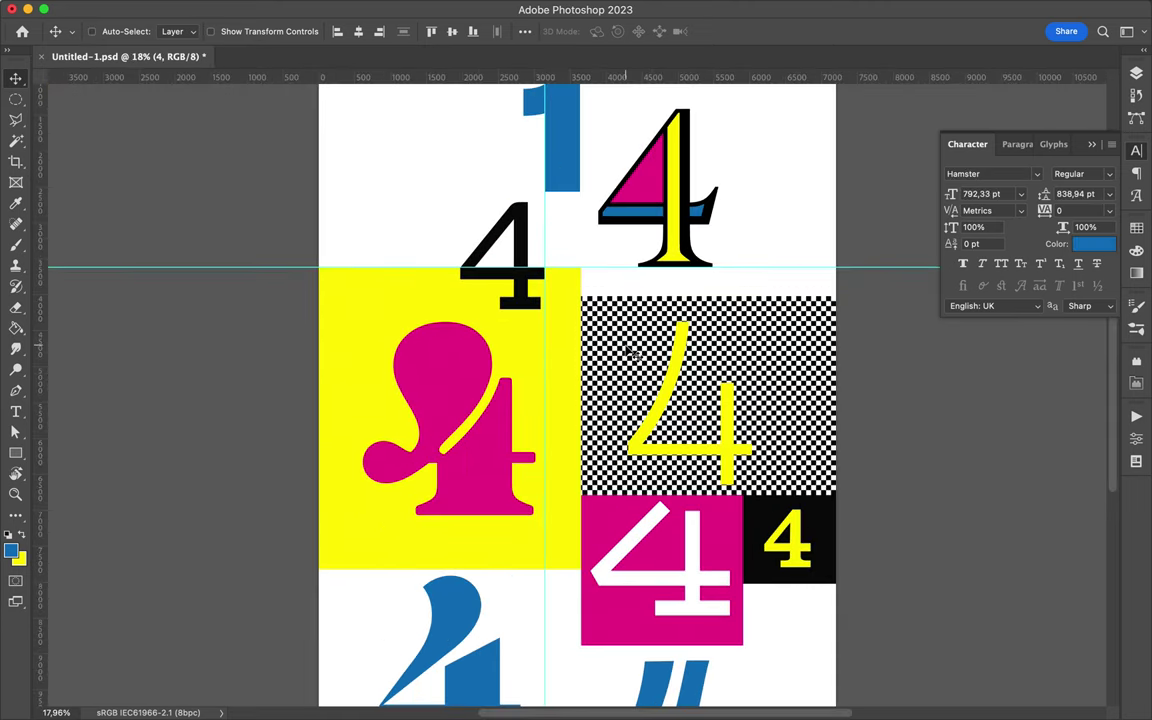
- Recolour the Hamster 4 below the magenta rectangle from the yellow swatch
key("f")
key("f")
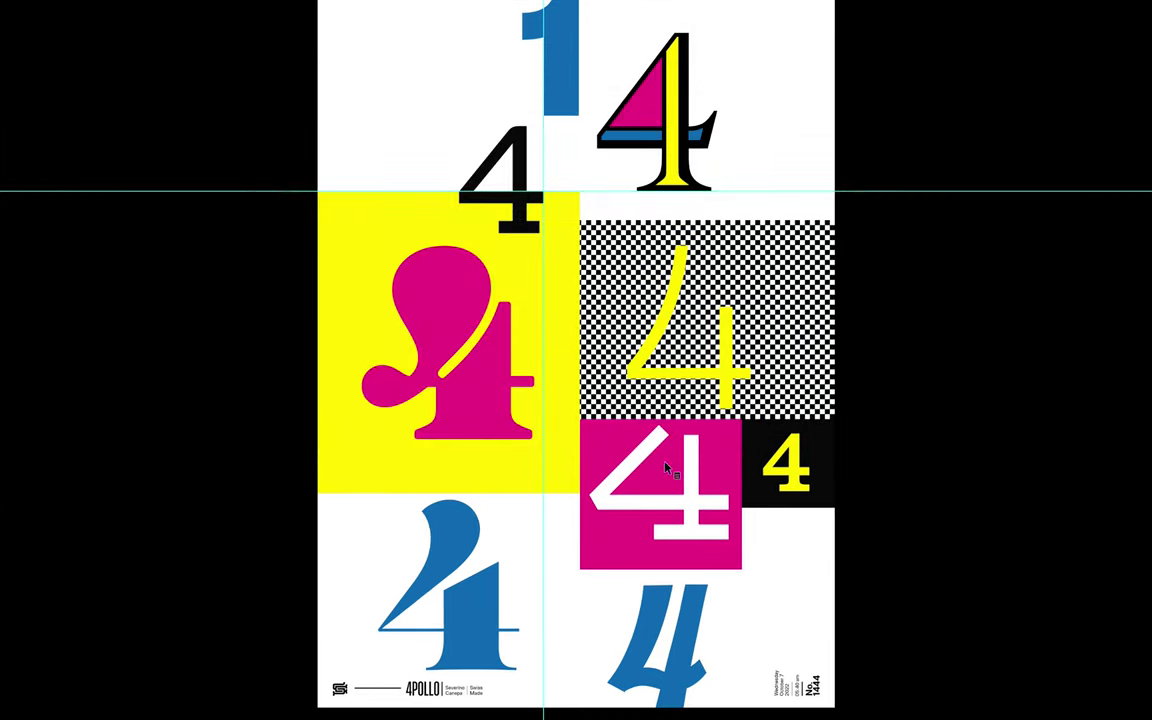
mouse_move(1140, 300)
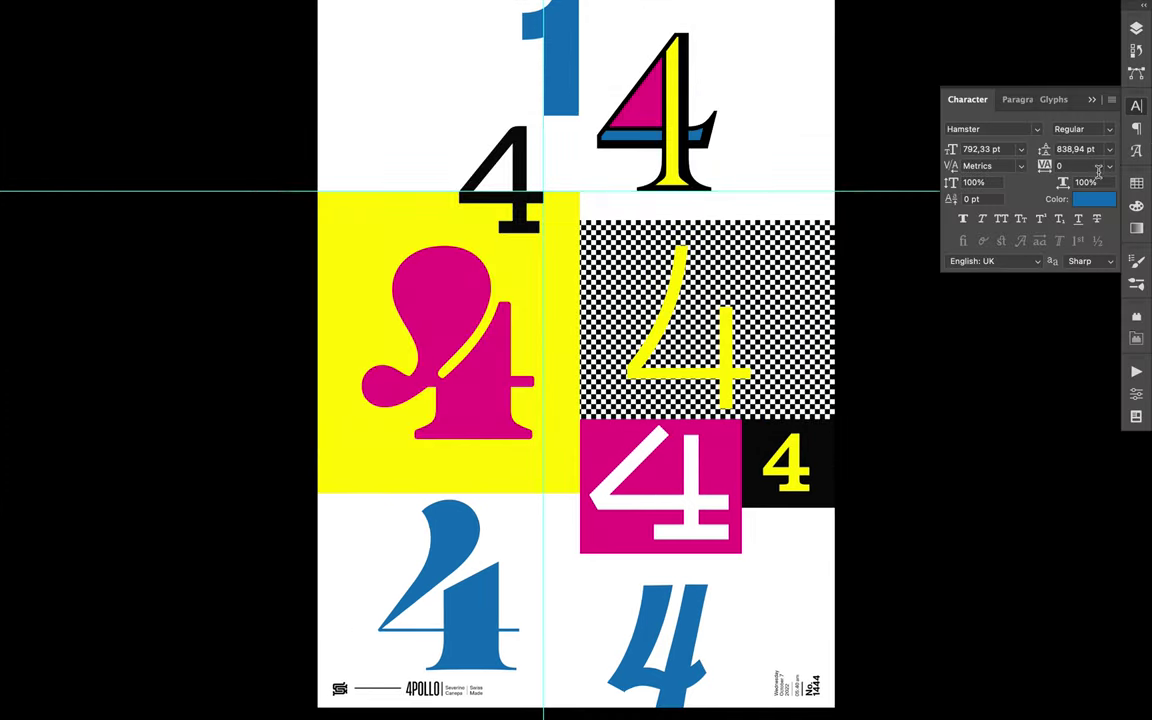
left_click(1136, 183)
left_click(1003, 227)
key("f")
- Duplicate the magenta rectangle behind the yellow Hamster 4, fill the copy blue, and fit it down to the poster's bottom edge
left_click_drag(586, 505, 566, 625)
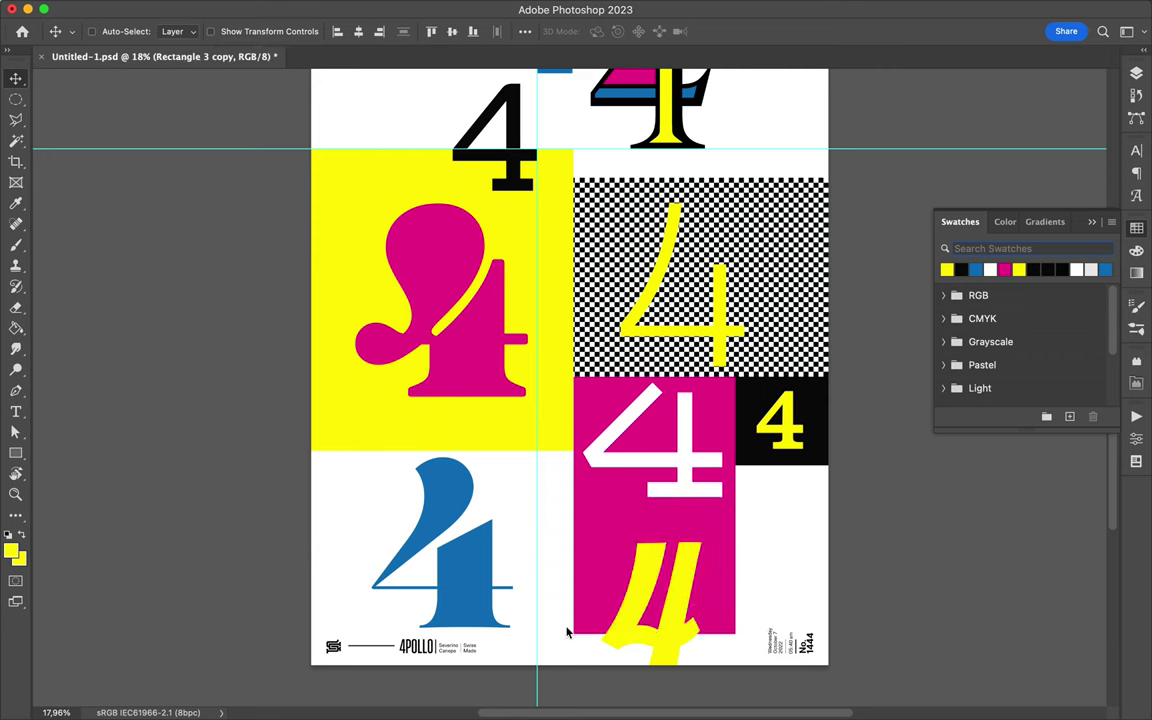
key("x")
key("alt+BackSpace")
key("ctrl+t")
key("Return")
key("F7")
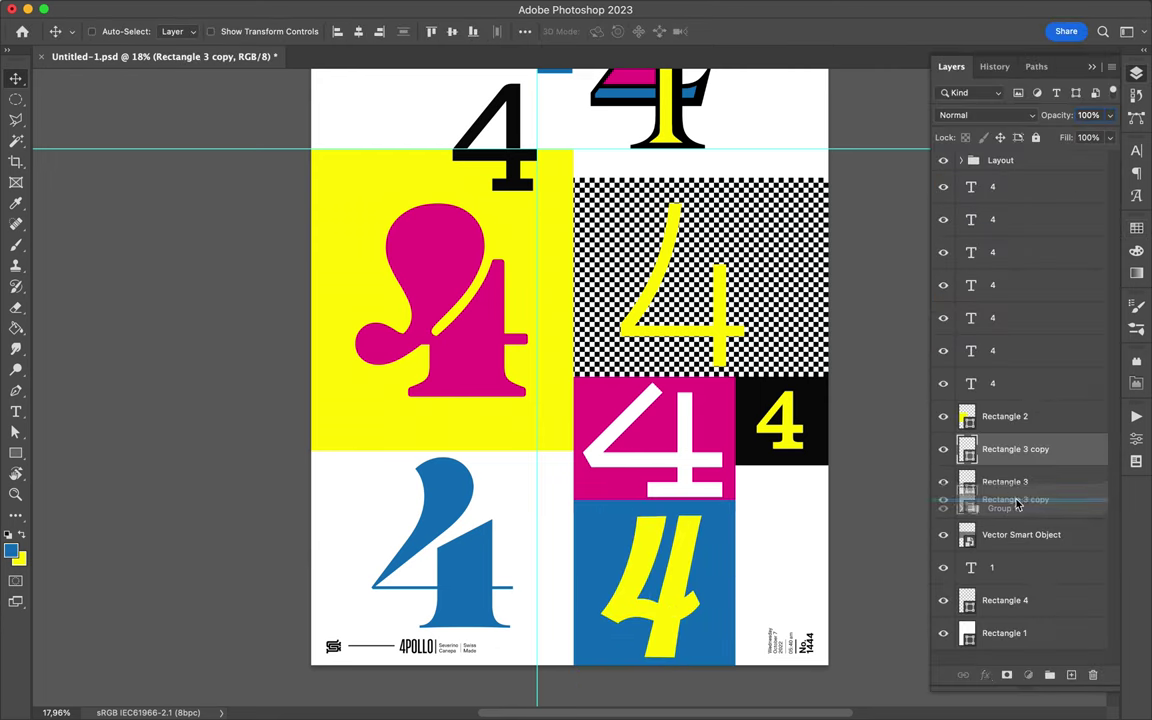
- Shift the blue and magenta 4s slightly left, and move the outlined multicolour 4 down and right over the checkerboard's edge
left_click(655, 604, "ctrl")
left_click(476, 579, "ctrl")
left_click(491, 333, "ctrl")
scroll(491, 333, "up", 5)
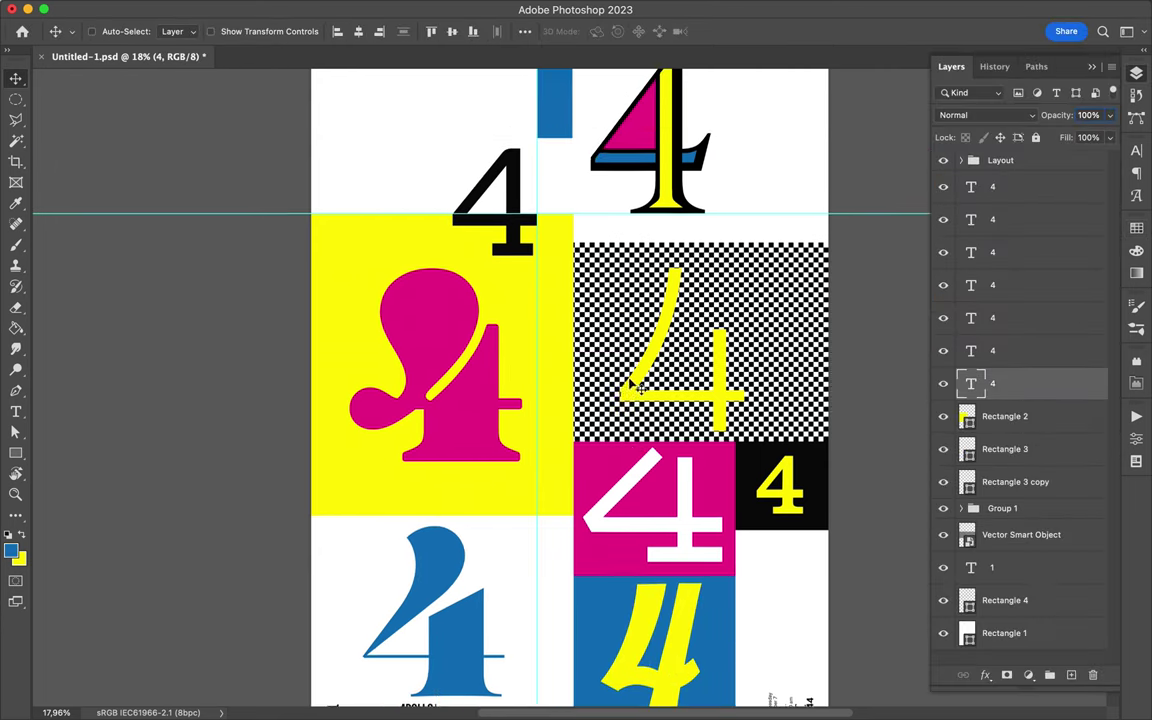
left_click_drag(688, 248, 745, 283)
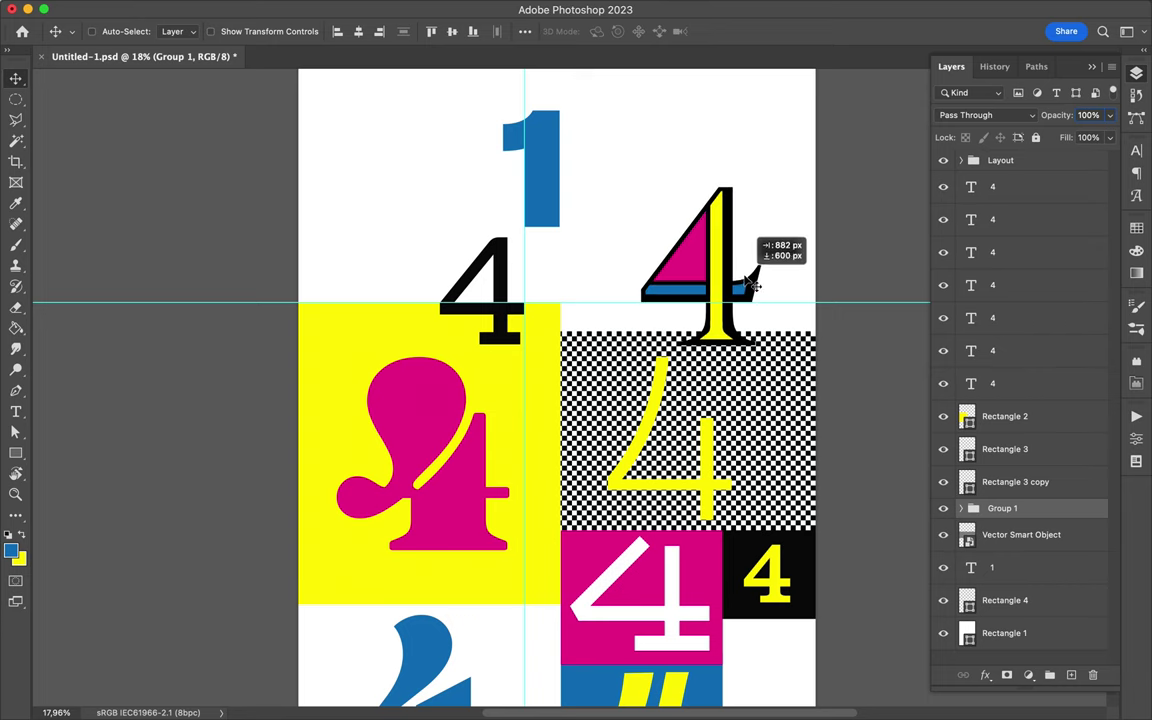
scroll(745, 283, "up", 4)
left_click_drag(548, 320, 581, 320)
- Duplicate the black 4 up beside the base of the 1 and set the copy's font to Madrone Std
left_click_drag(490, 428, 615, 343, "alt")
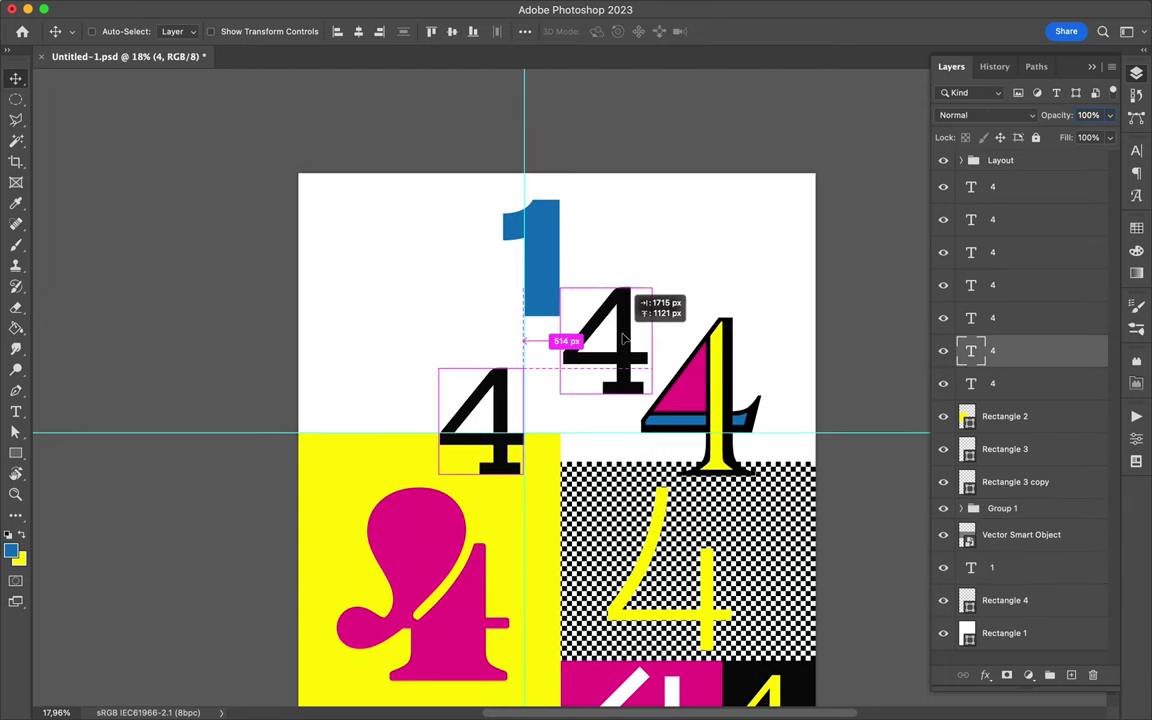
left_click(1136, 150)
left_click(985, 173)
scroll(957, 415, "down", 20)
scroll(880, 450, "down", 20)
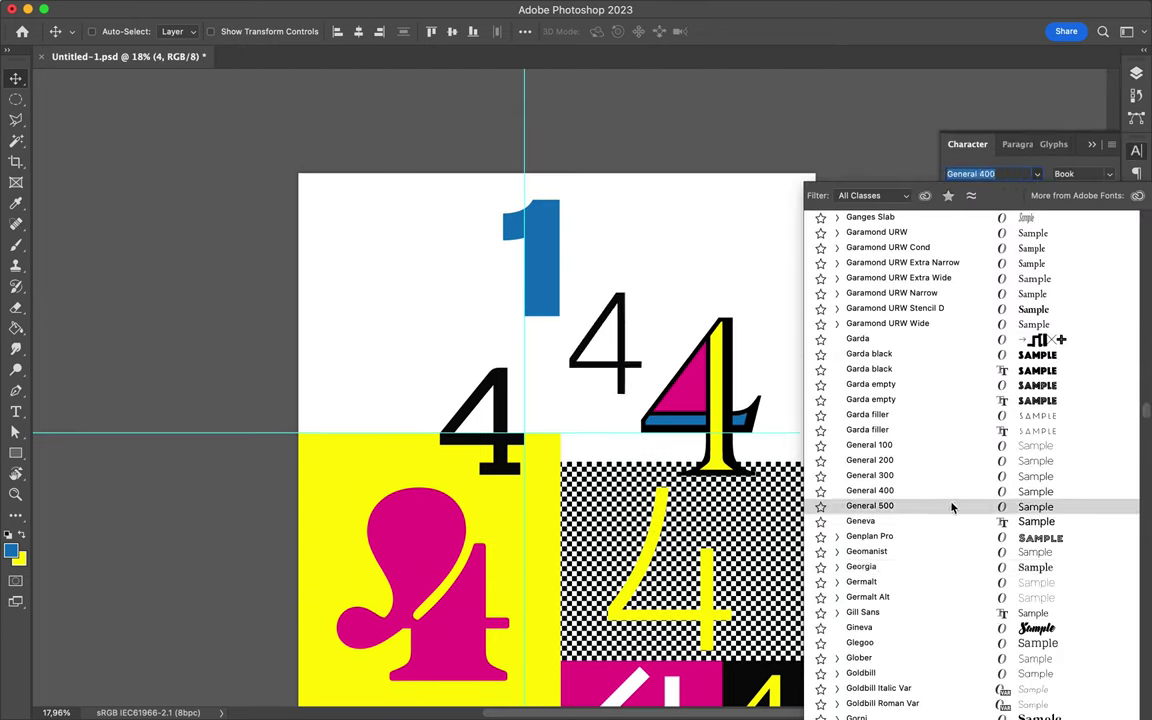
scroll(924, 600, "down", 20)
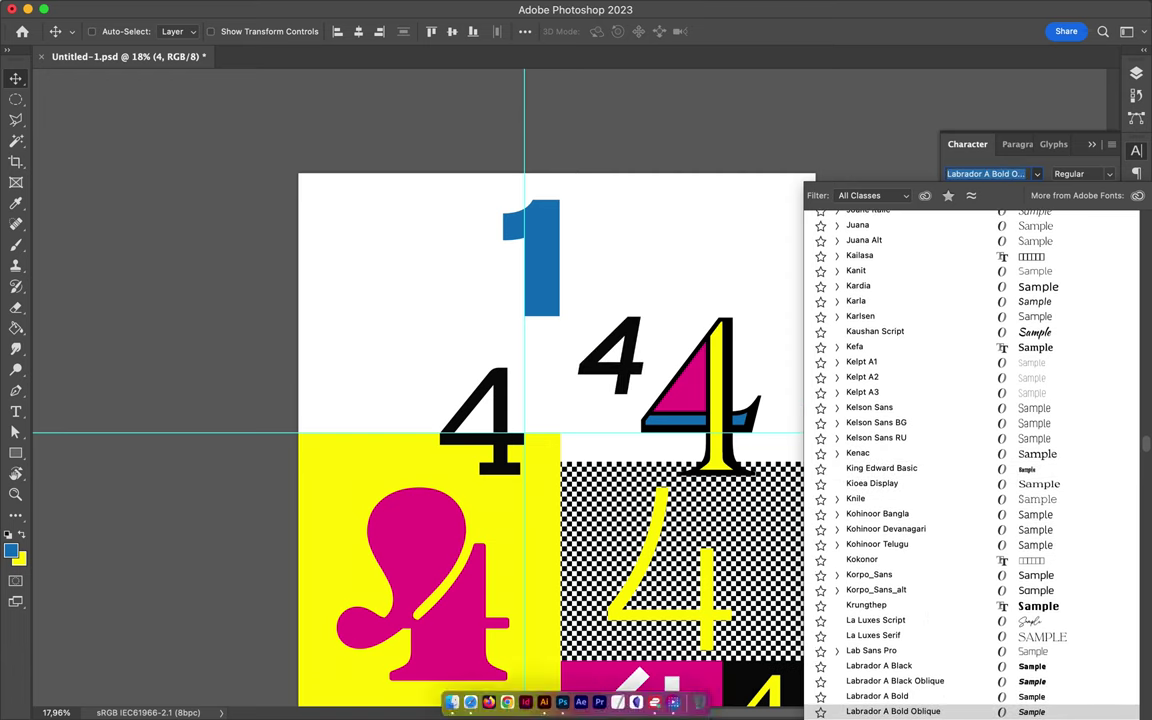
left_click(928, 392)
- Scale the Madrone Std 4 down to less than half its size and recolour it magenta
key("ctrl+t")
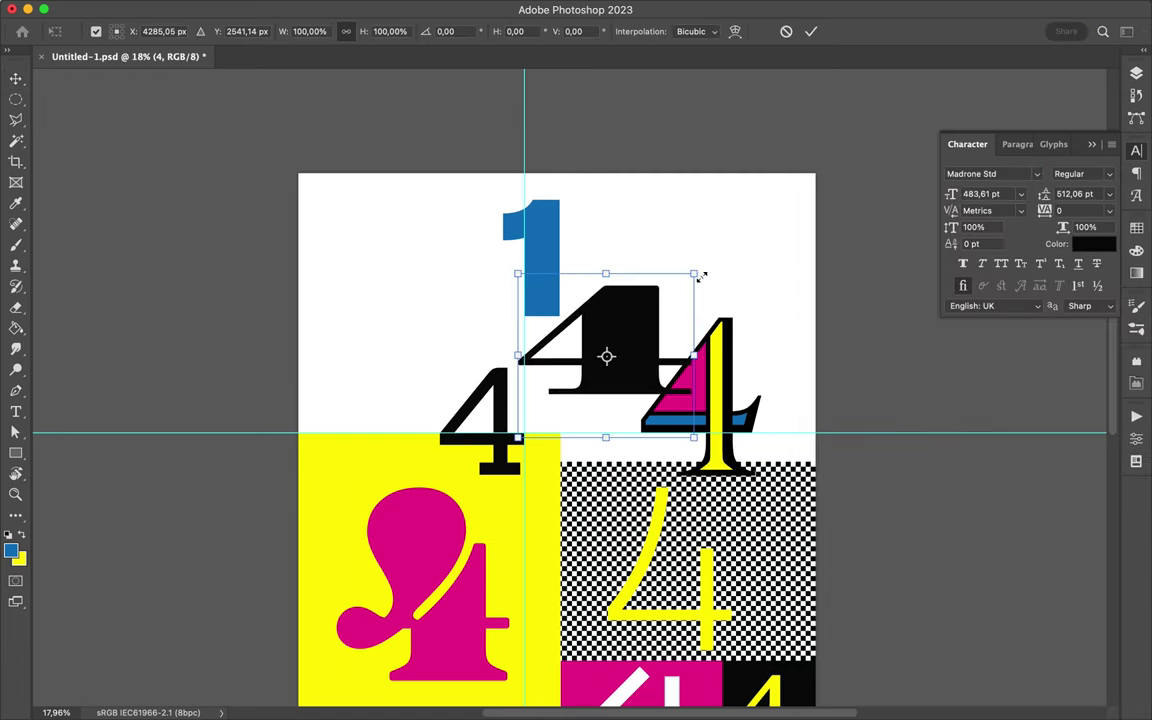
left_click_drag(703, 280, 592, 370)
key("Return")
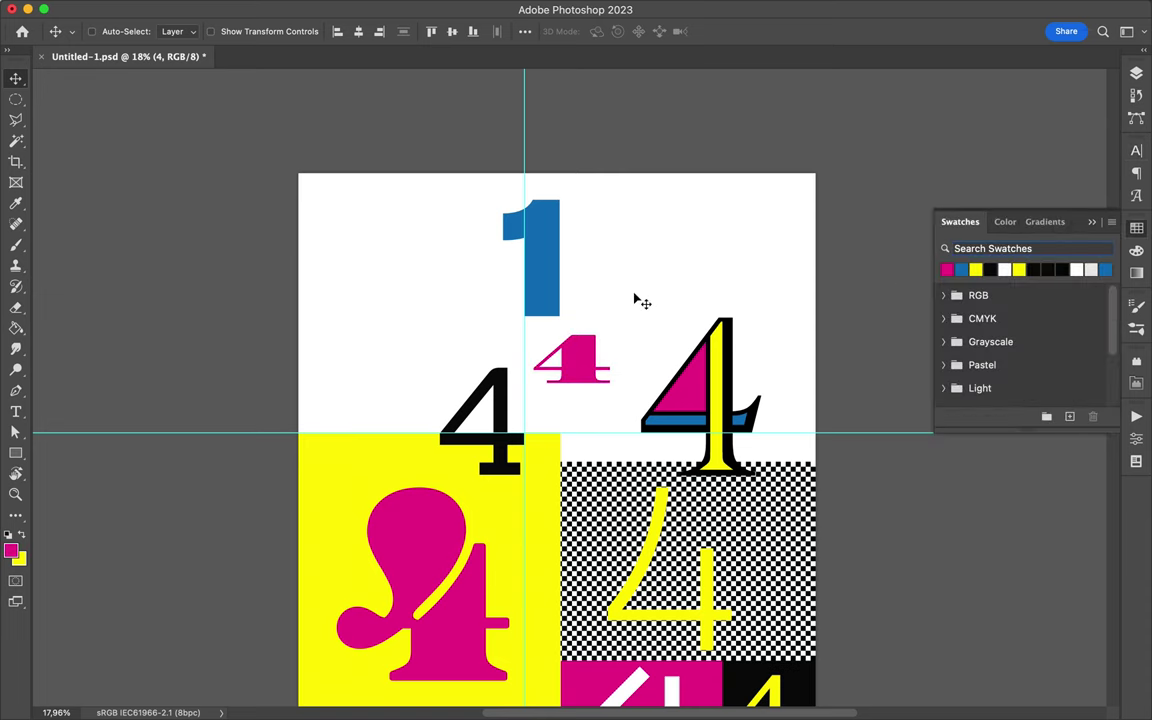
- Duplicate the thin yellow 4 into the poster's upper left area and set the checkerboard 4's font to Erbaum
scroll(638, 301, "down", 4)
scroll(645, 303, "down", 3)
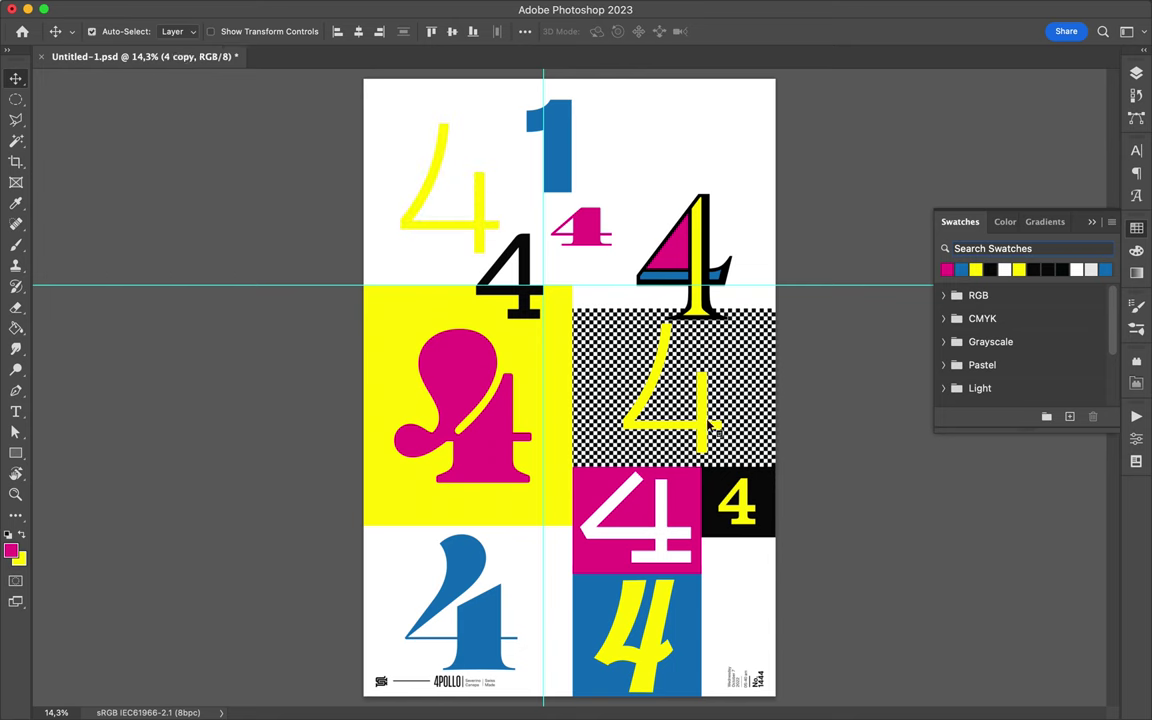
left_click(1136, 150)
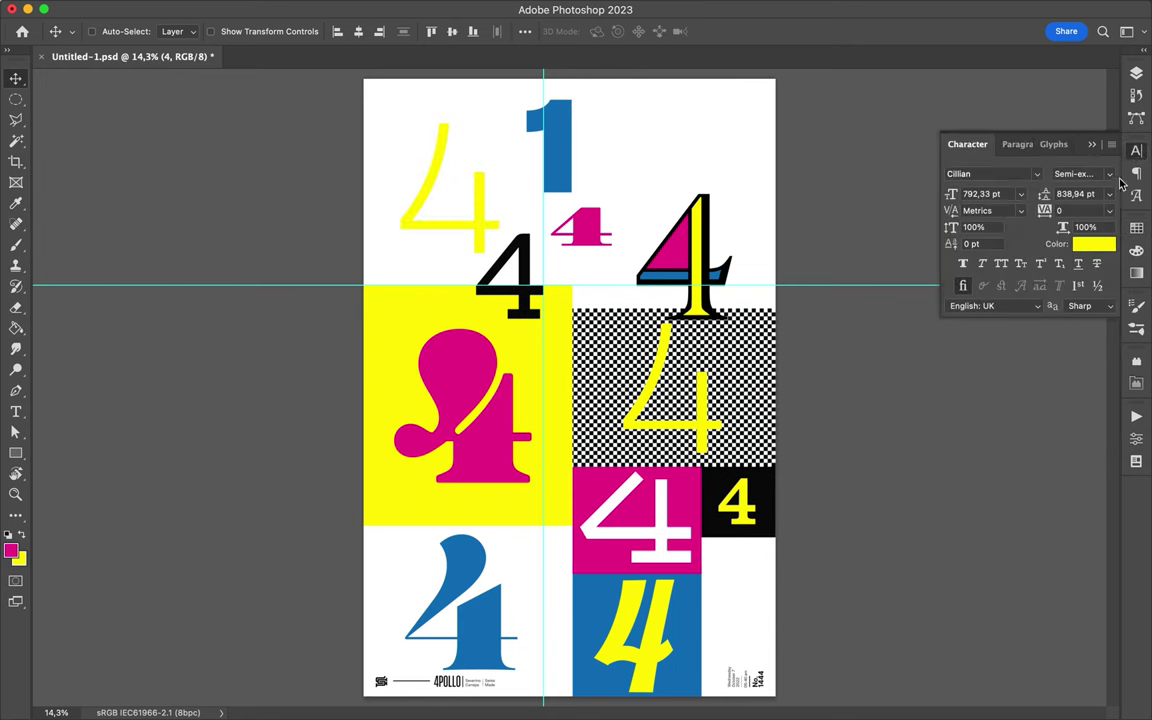
left_click(1036, 172)
scroll(969, 512, "down", 10)
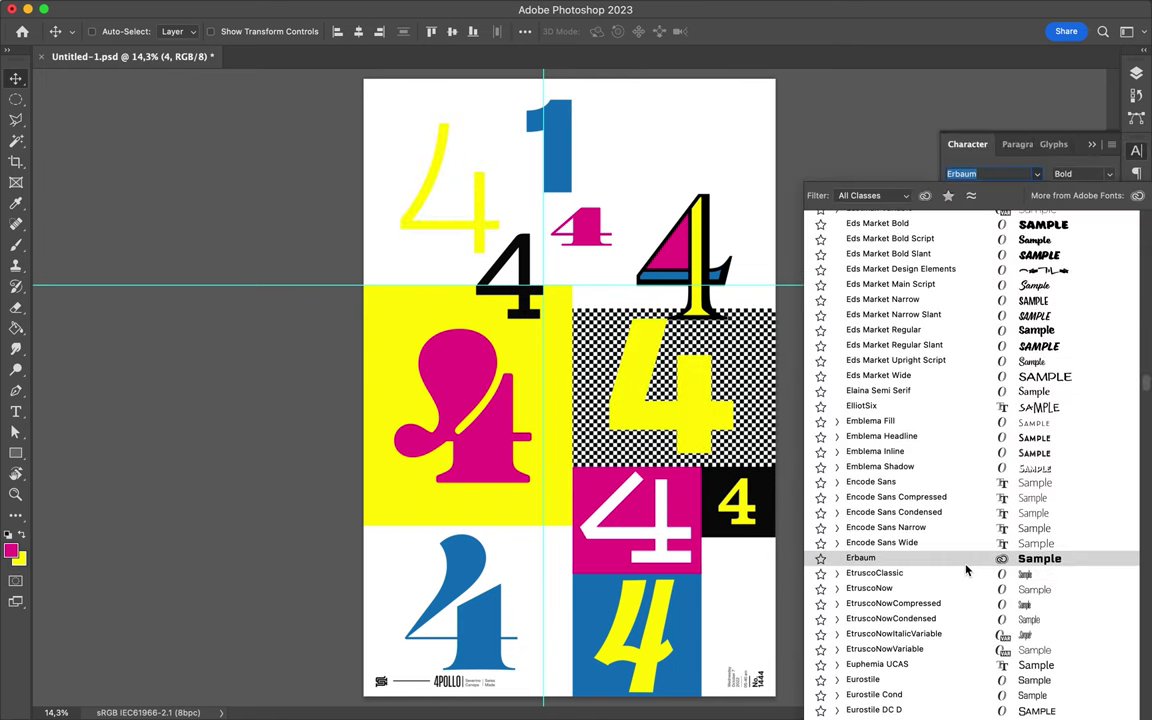
left_click(966, 556)
- Move the outlined multicolour 4 up onto the horizontal guide and the small magenta 4 up beside the 1
left_click(1136, 73)
left_click_drag(674, 210, 660, 175)
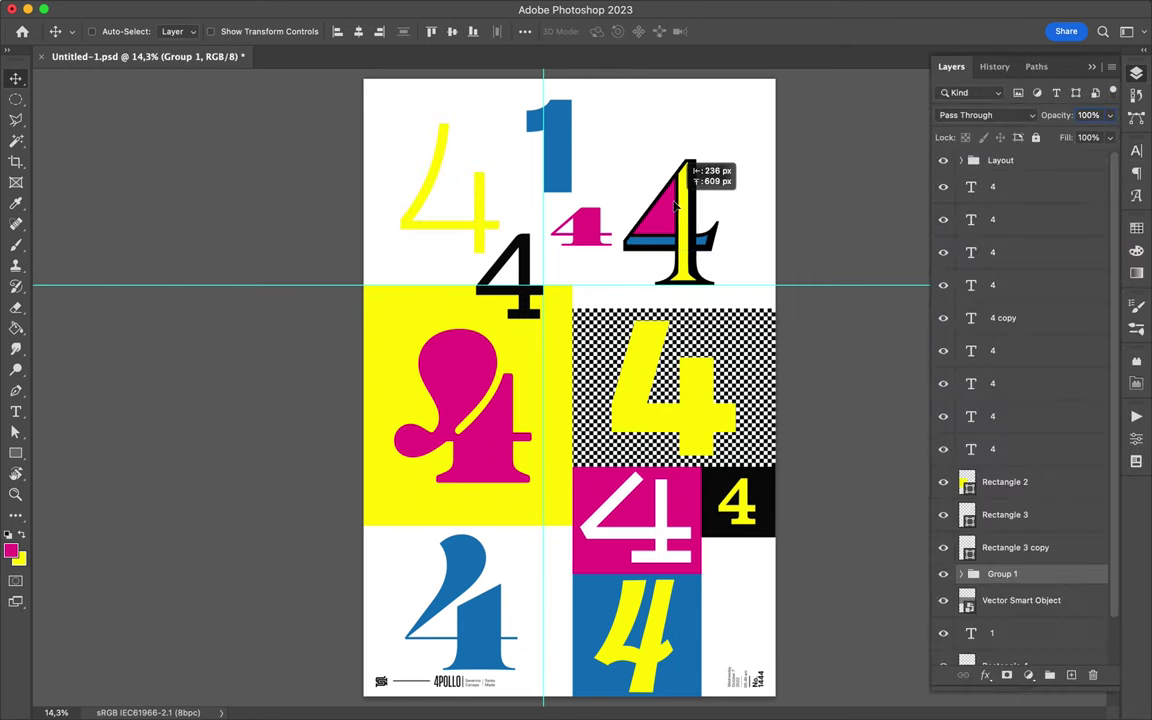
left_click_drag(583, 228, 612, 145)
- Scale down the thin yellow 4 at the poster's upper left and position it just above the yellow block
double_click(489, 205)
key("ctrl+Return")
key("v")
key("ctrl+t")
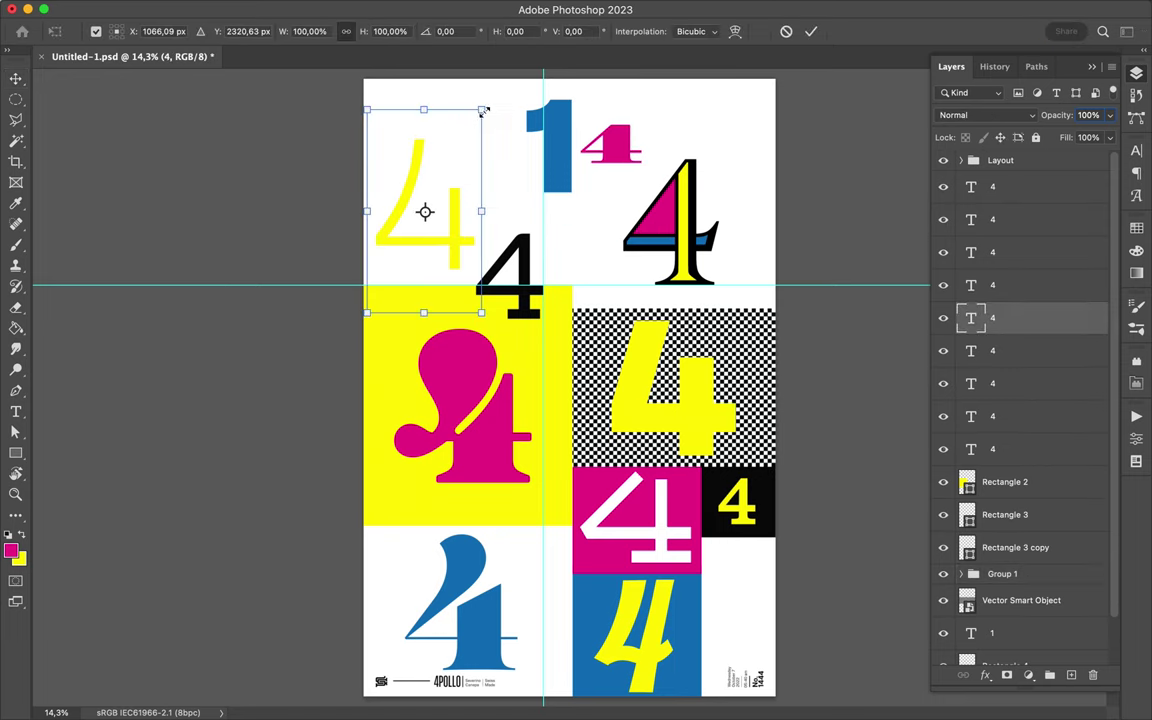
left_click_drag(419, 211, 428, 233)
key("Return")
- Draw a rectangle about 1886 by 2107 px over the thin yellow 4 and fill it blue
left_click_drag(465, 283, 468, 284)
left_click(177, 31)
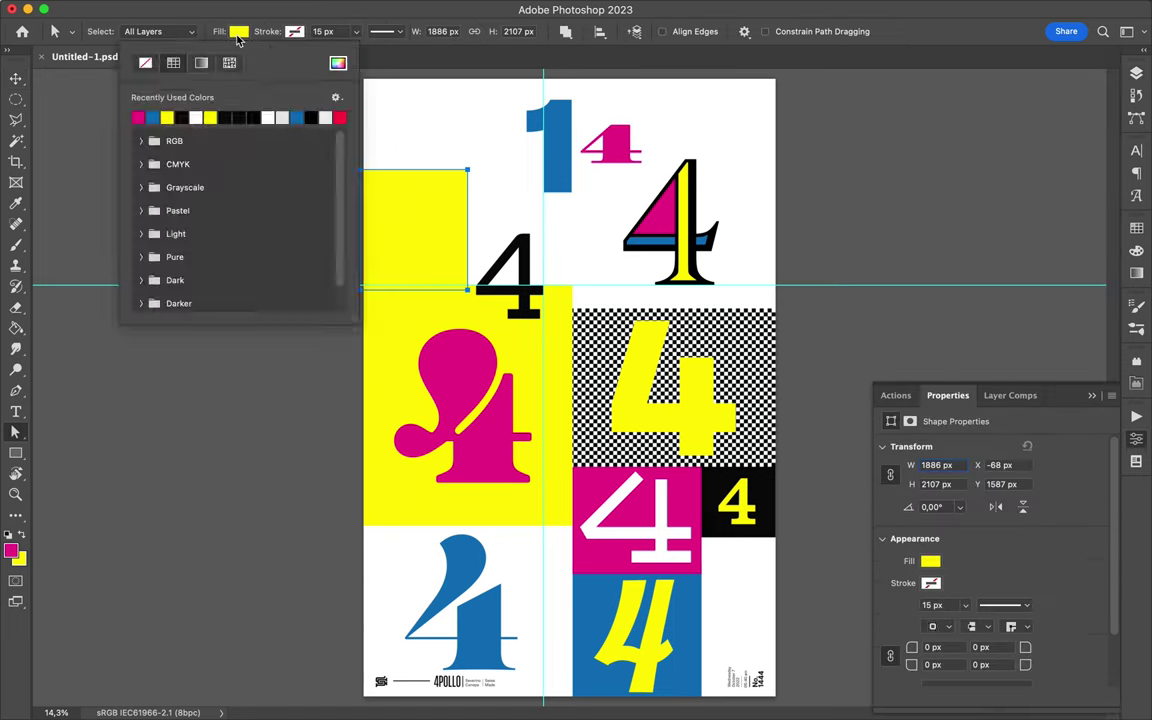
left_click(236, 116)
key("v")
- Send the new blue rectangle backward in the layer stack so that it sits behind the thin yellow 4
left_click(1136, 73)
key("ctrl+bracketleft")
key("ctrl+bracketleft")
key("ctrl+bracketleft")
key("ctrl+bracketleft")
key("ctrl+bracketleft")
key("ctrl+bracketleft")
key("ctrl+bracketleft")
key("ctrl+bracketleft")
key("ctrl+bracketleft")
key("ctrl+bracketleft")
- Move the black 4 to the right so that it lines up with the yellow block's right edge
left_click(452, 225, "ctrl")
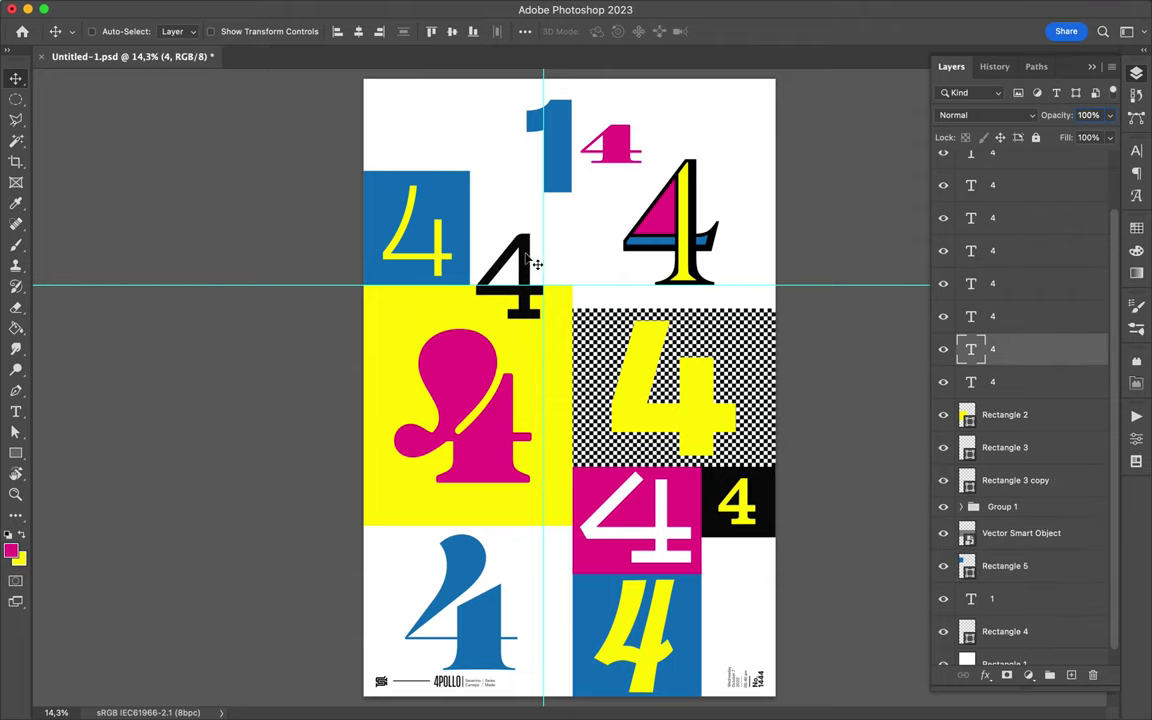
scroll(558, 260, "up", 5)
scroll(555, 258, "down", 5)
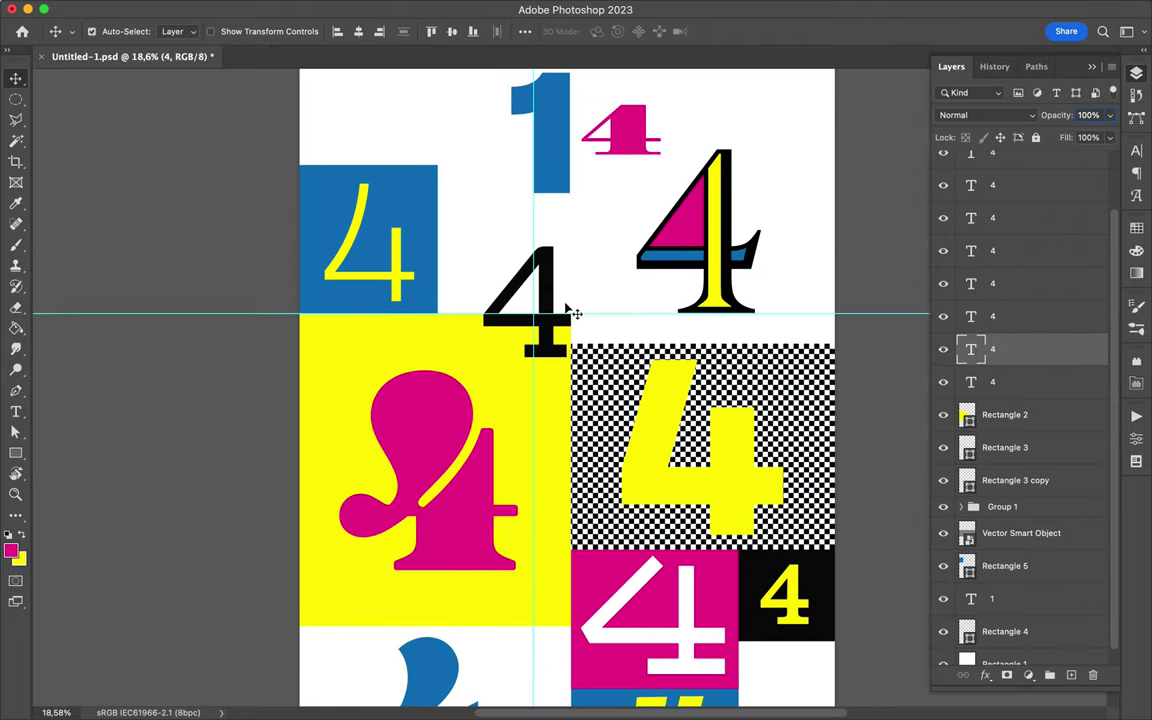
- Duplicate the large magenta 4 upward and replace the copy's text with "Poster"
left_click_drag(428, 470, 476, 211)
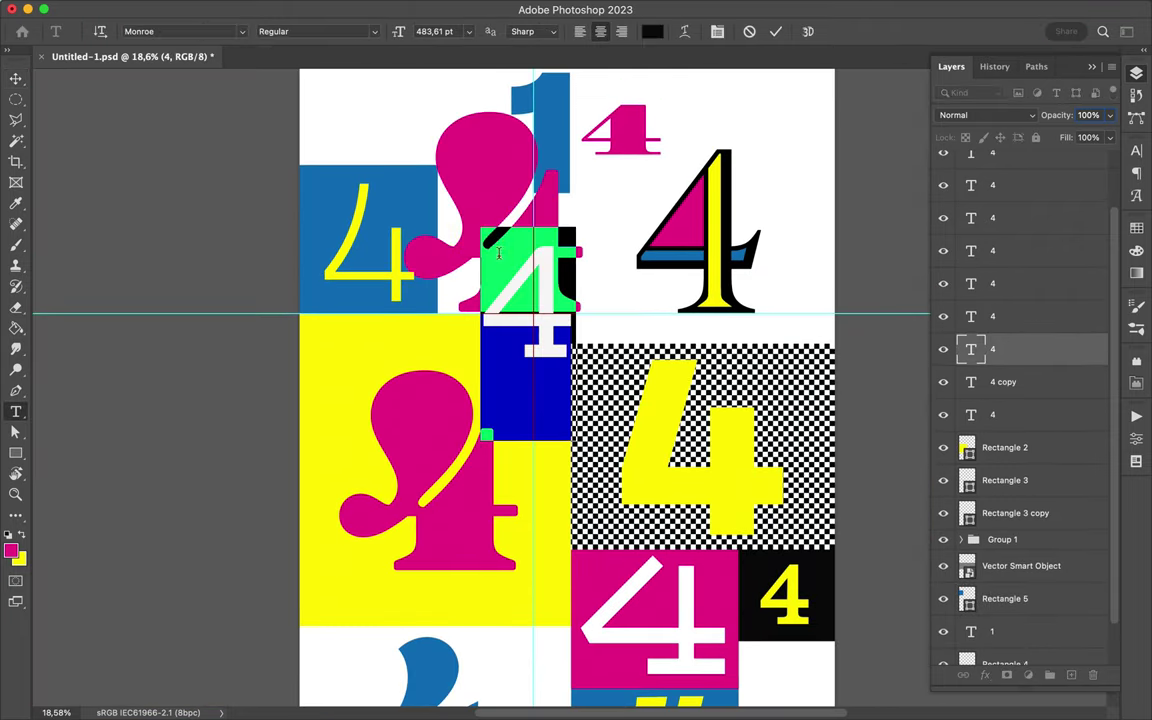
double_click(476, 211)
type("Poster")
key("ctrl+Return")
- Scale the word Poster down to about 129,63 pt and place it above the large magenta 4 in the yellow block
key("ctrl+t")
left_click_drag(491, 625, 493, 148)
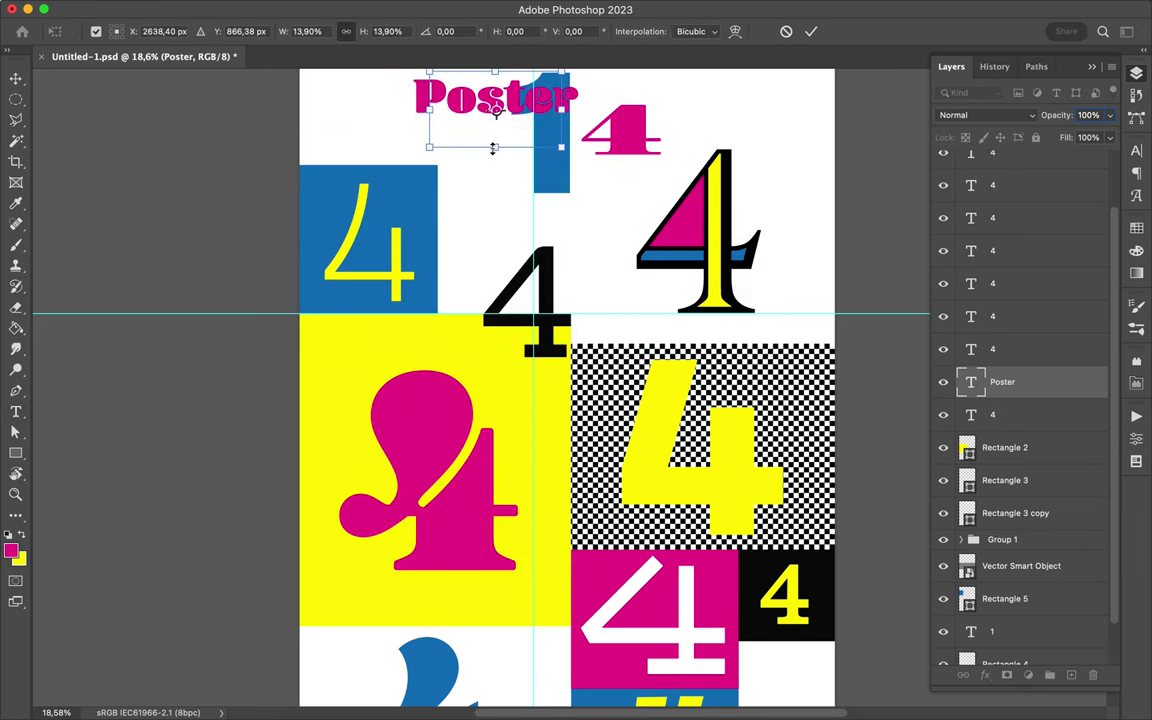
left_click_drag(421, 345, 418, 350)
key("Return")
key("t")
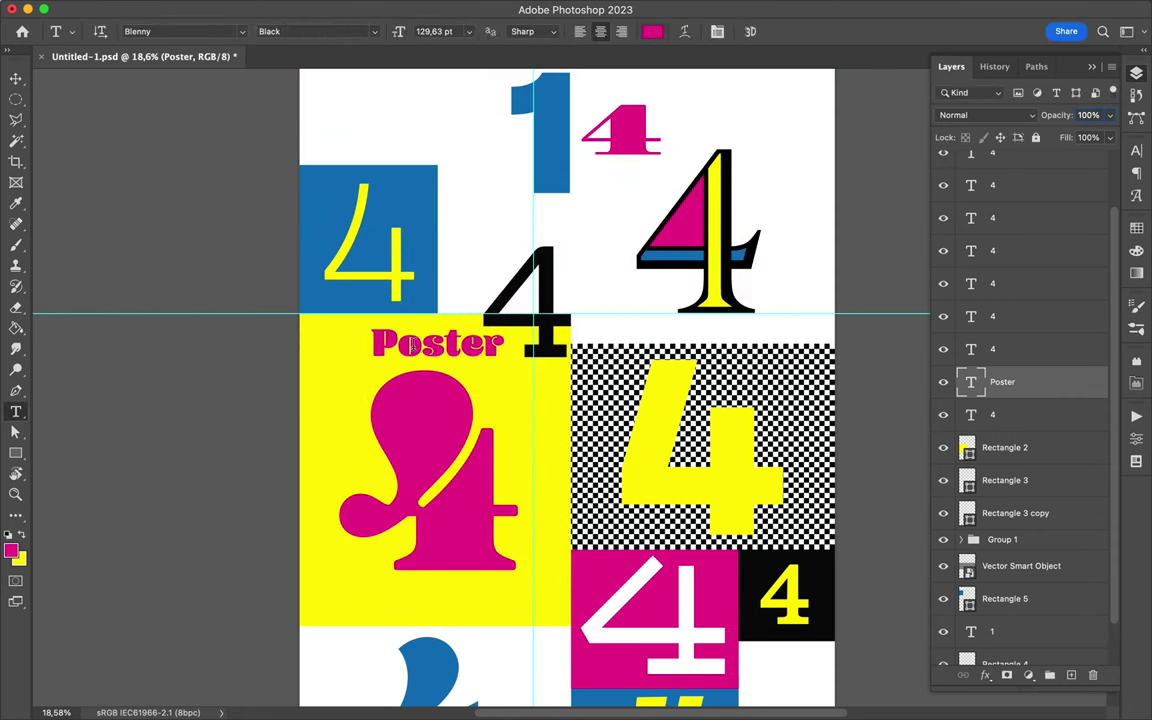
left_click_drag(462, 353, 455, 360)
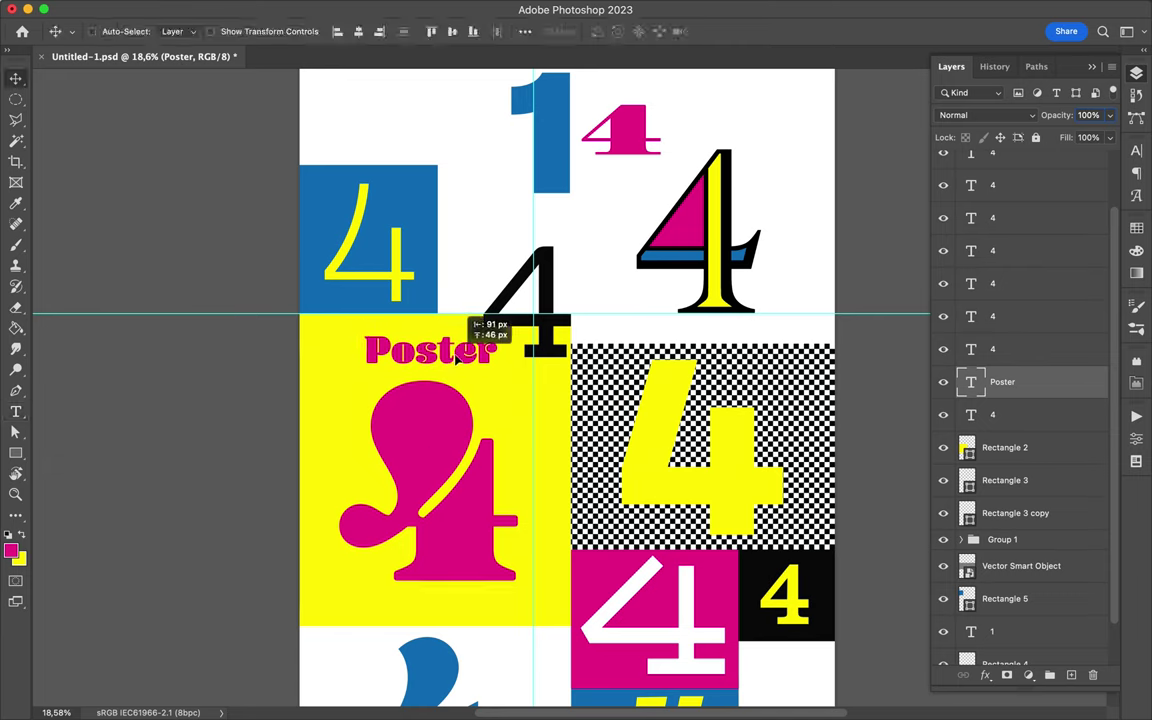
- Switch to Illustrator, copy a narrow strip of the checkerboard pattern, and place it along the yellow block's left edge in Photoshop
left_click(662, 380)
key("m")
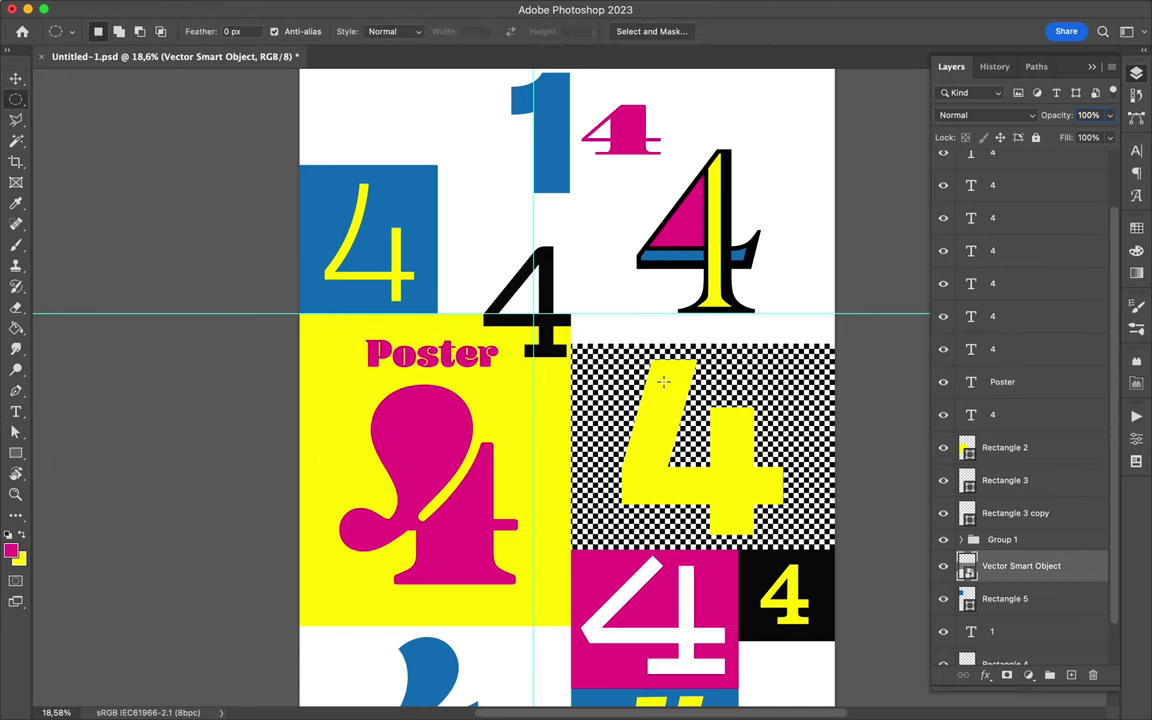
key("super+Tab")
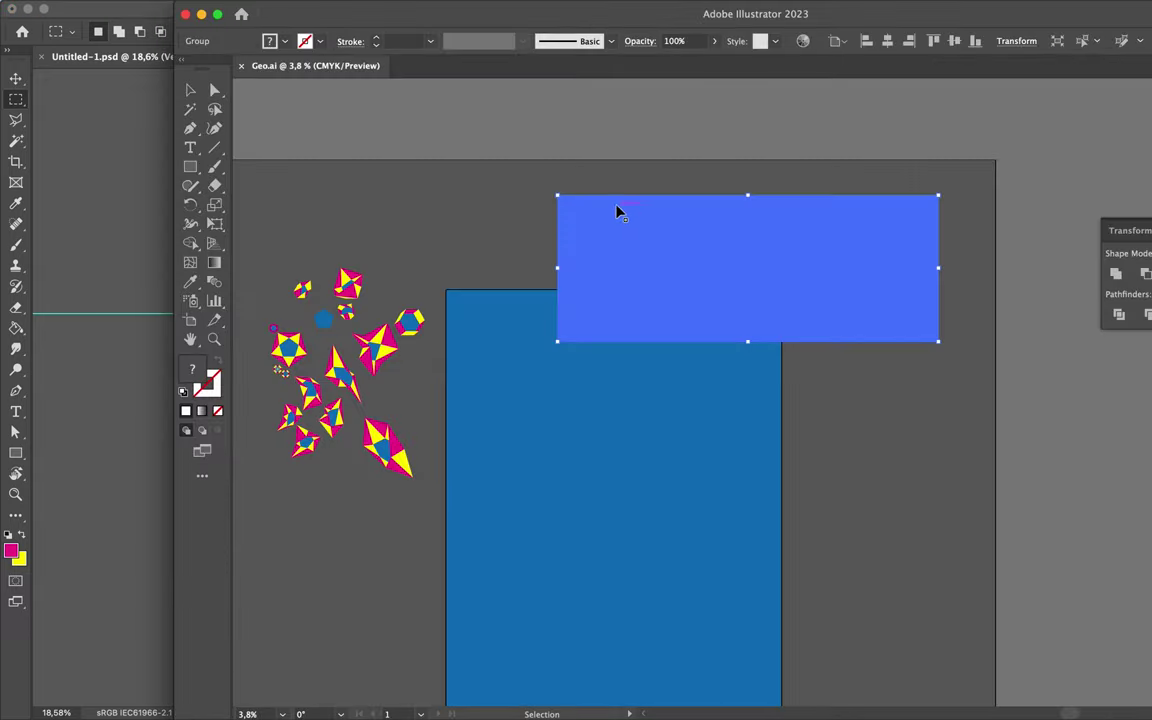
left_click(516, 207)
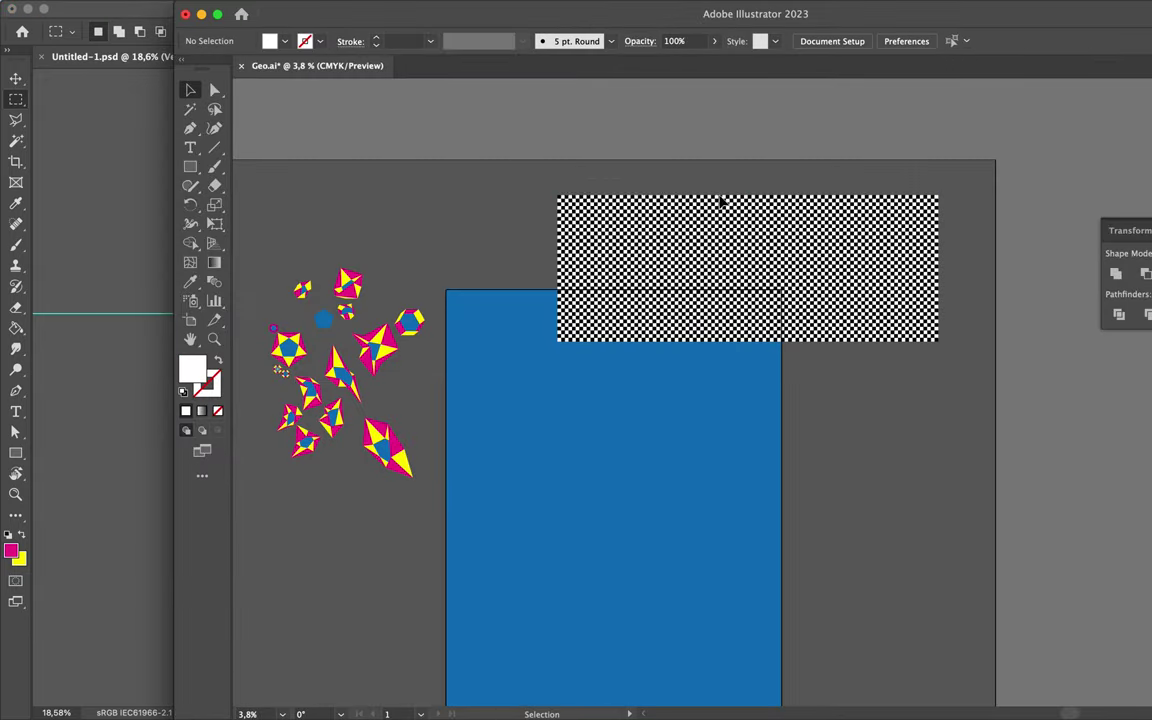
left_click_drag(516, 197, 308, 495)
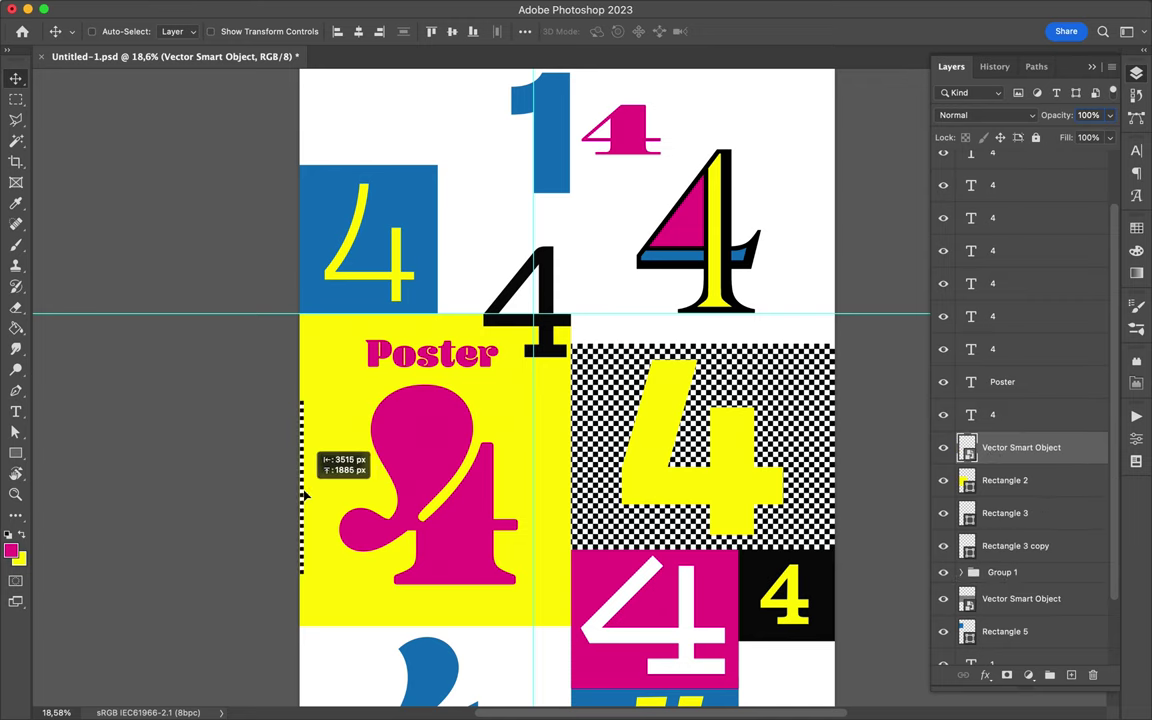
key("Return")
- Recolour the word Poster black
scroll(455, 399, "up", 5)
scroll(455, 399, "down", 10)
scroll(455, 399, "down", 10)
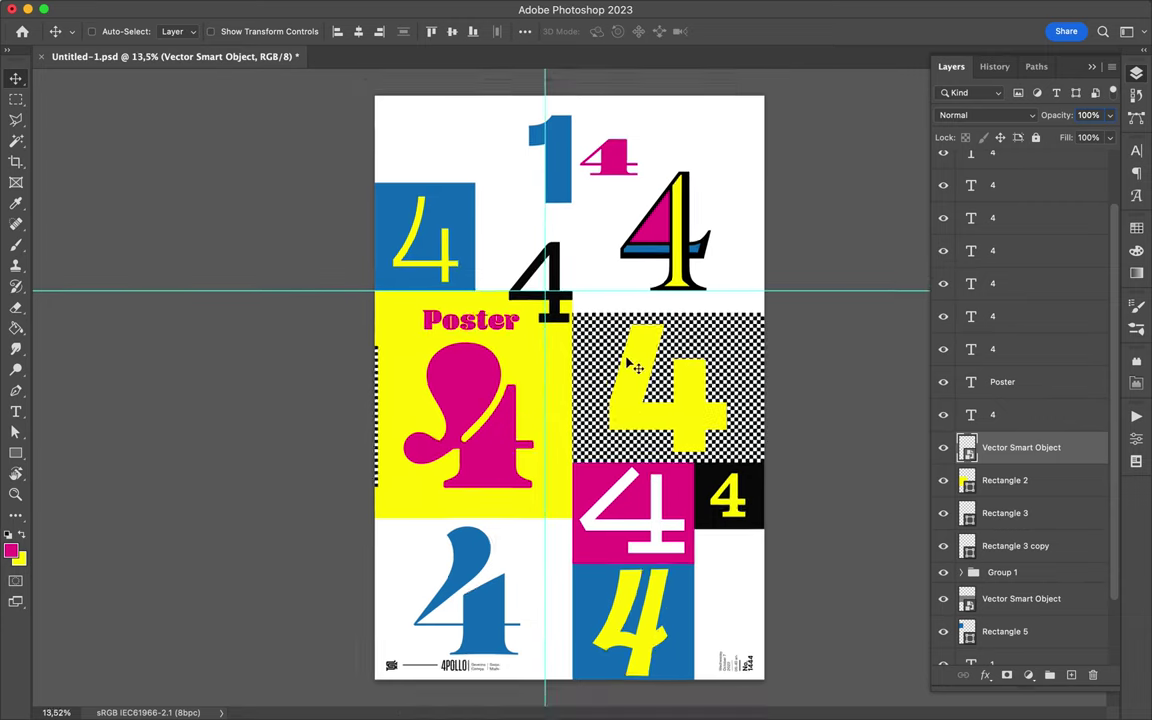
scroll(389, 418, "up", 2)
left_click(1040, 381)
left_click(1136, 228)
left_click(1110, 271)
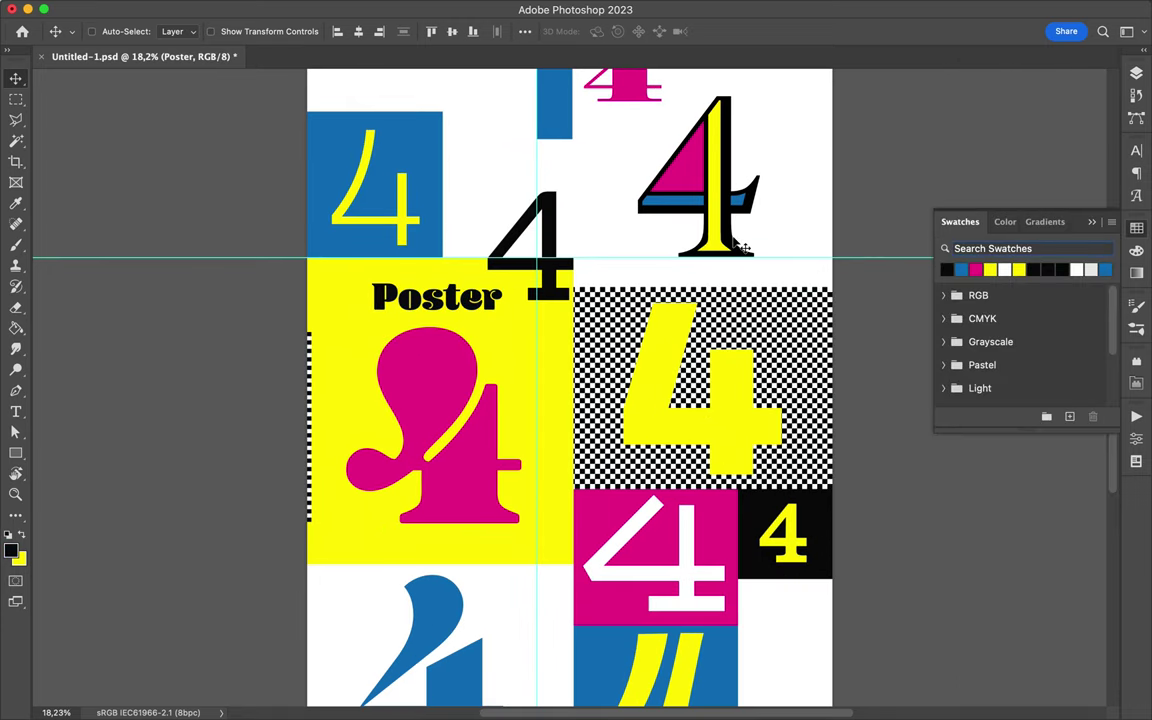
- Add a horizontal guide along the black 4's base and align the bottom of the word Poster with it
scroll(503, 270, "up", 8)
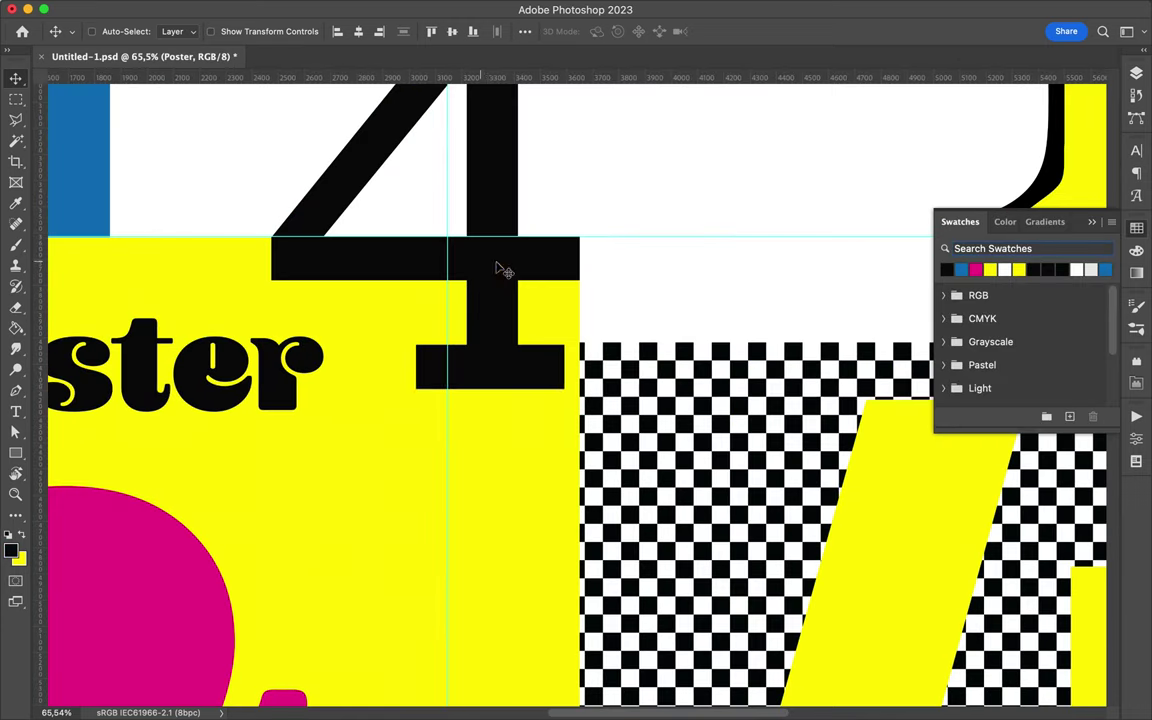
left_click(277, 374, "ctrl")
scroll(277, 374, "down", 7)
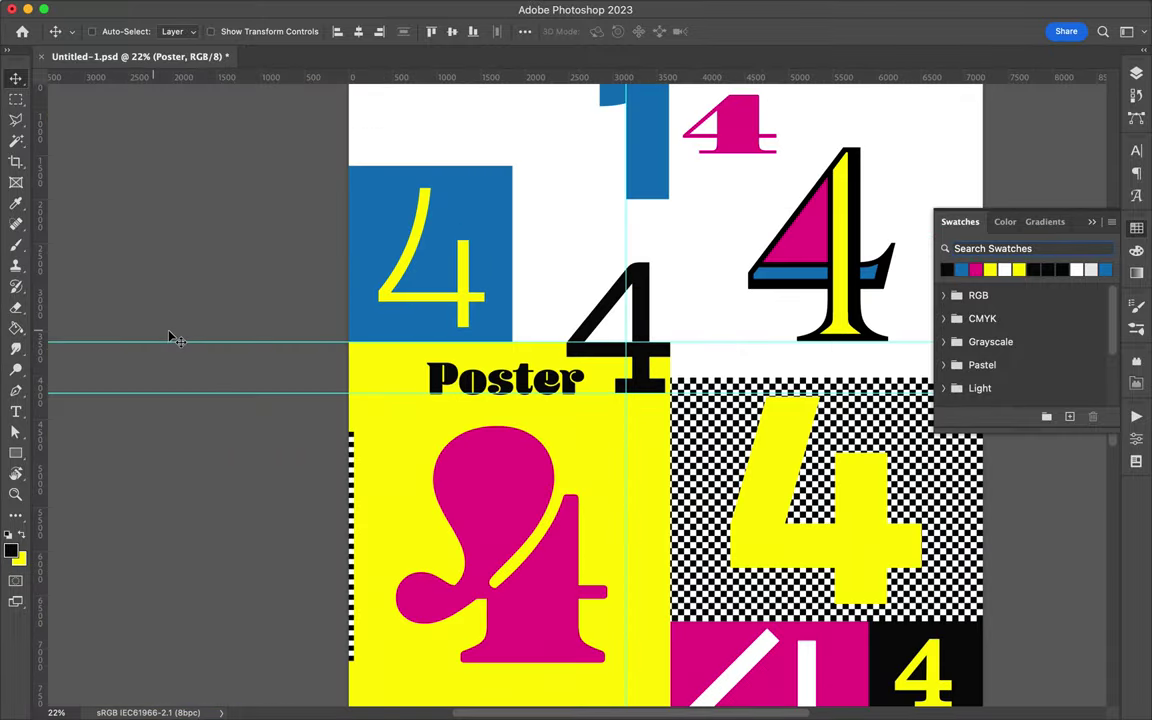
- Duplicate the black 4 over the large magenta 4 and replace the copy's text with "1444"
scroll(373, 330, "down", 5)
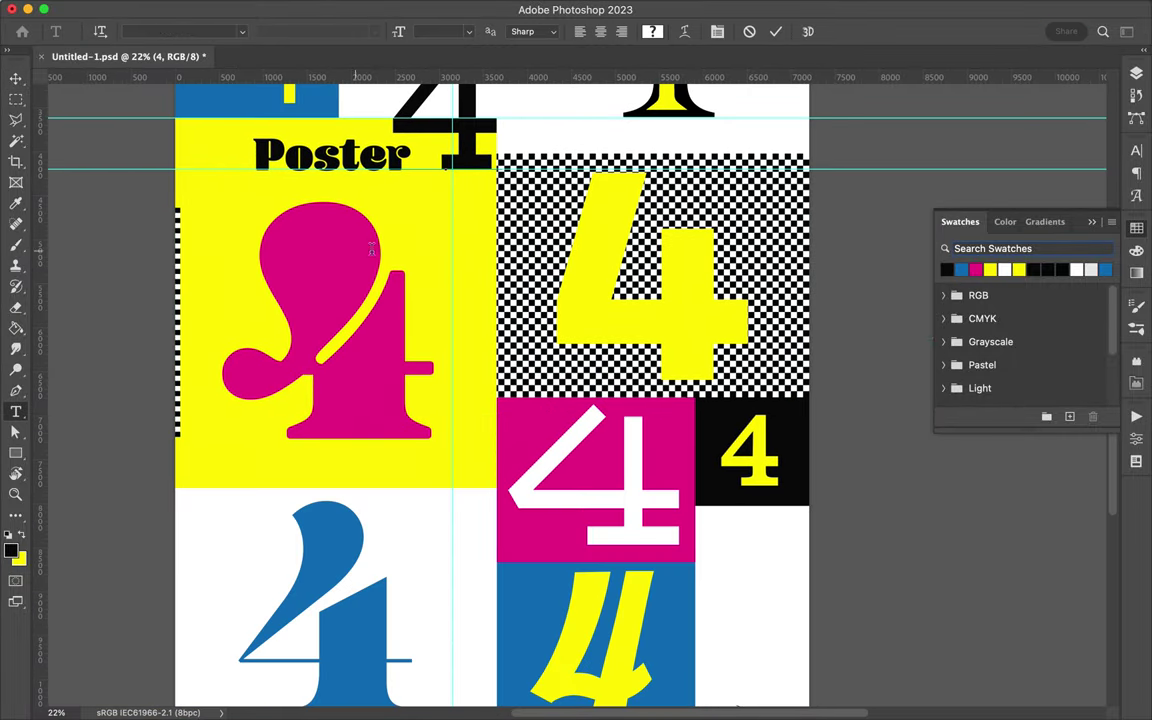
left_click_drag(476, 143, 270, 300)
type("1444")
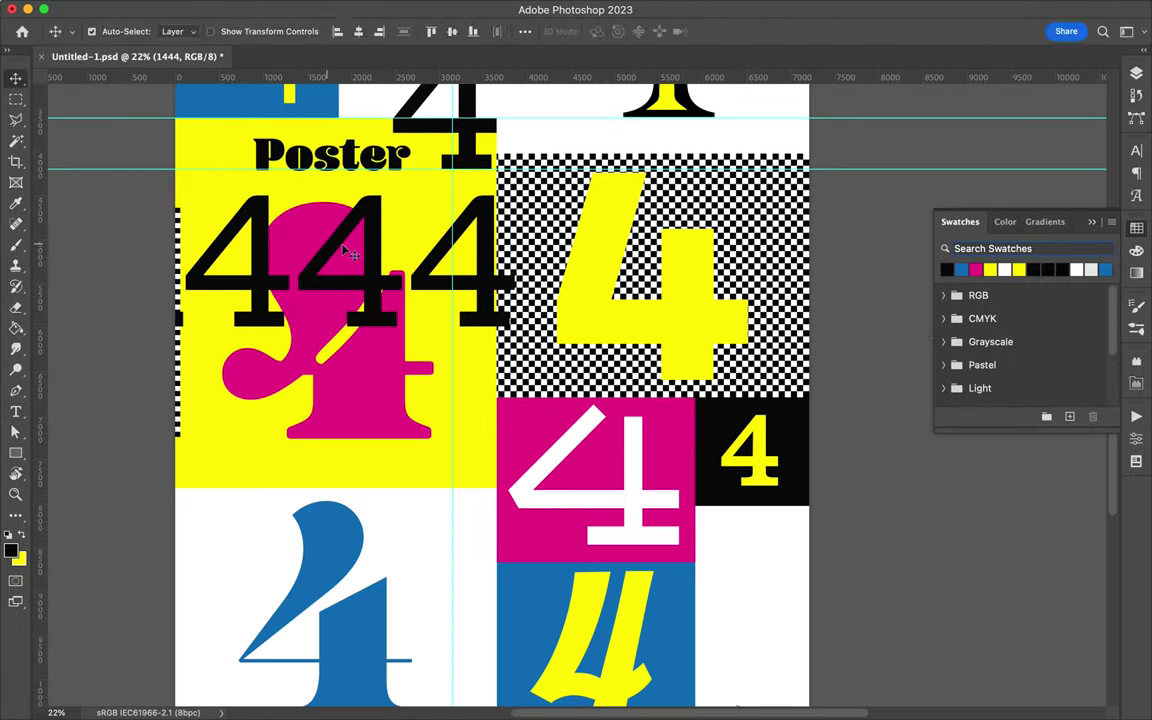
- Scale the 1444 text down, place it inside the large magenta 4's round bowl, and recolour it white
key("ctrl+t")
left_click_drag(512, 298, 357, 288)
key("Return")
left_click_drag(233, 300, 350, 265)
key("ctrl+t")
key("Return")
- Duplicate the blue 4 over the yellow 4 on the checkerboard and replace the copy's text with "Poster Design Challenge"
scroll(599, 237, "down", 2)
scroll(599, 237, "down", 1)
scroll(599, 237, "up", 1)
left_click_drag(380, 531, 620, 268)
double_click(620, 268)
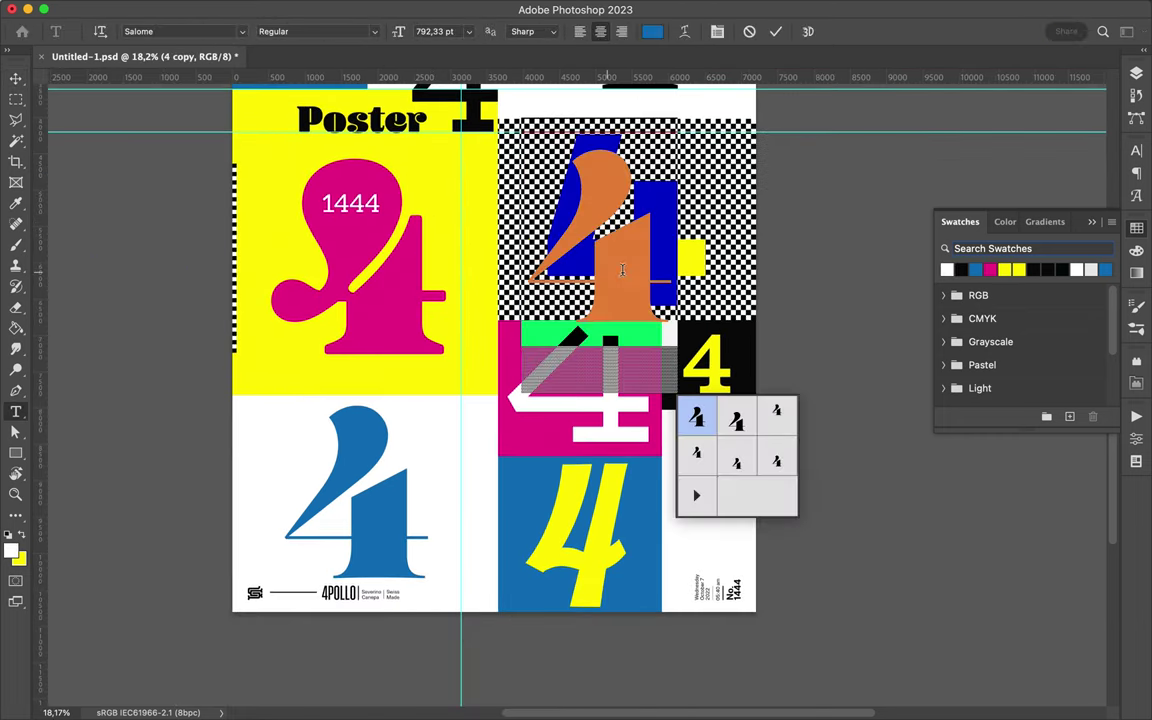
type("Poster Design Challenge")
- Scale the Poster Design Challenge text down and place it inside the crossbar of the yellow 4 on the checkerboard
key("ctrl+t")
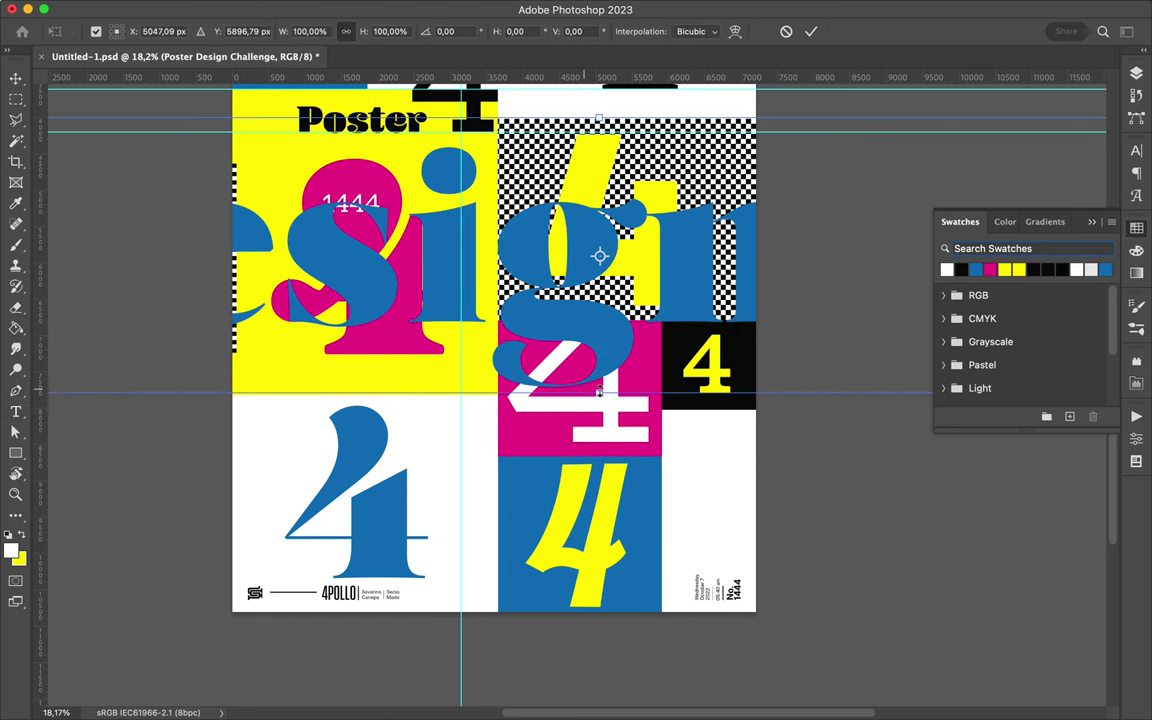
left_click_drag(600, 186, 668, 260)
key("Return")
scroll(668, 255, "up", 5)
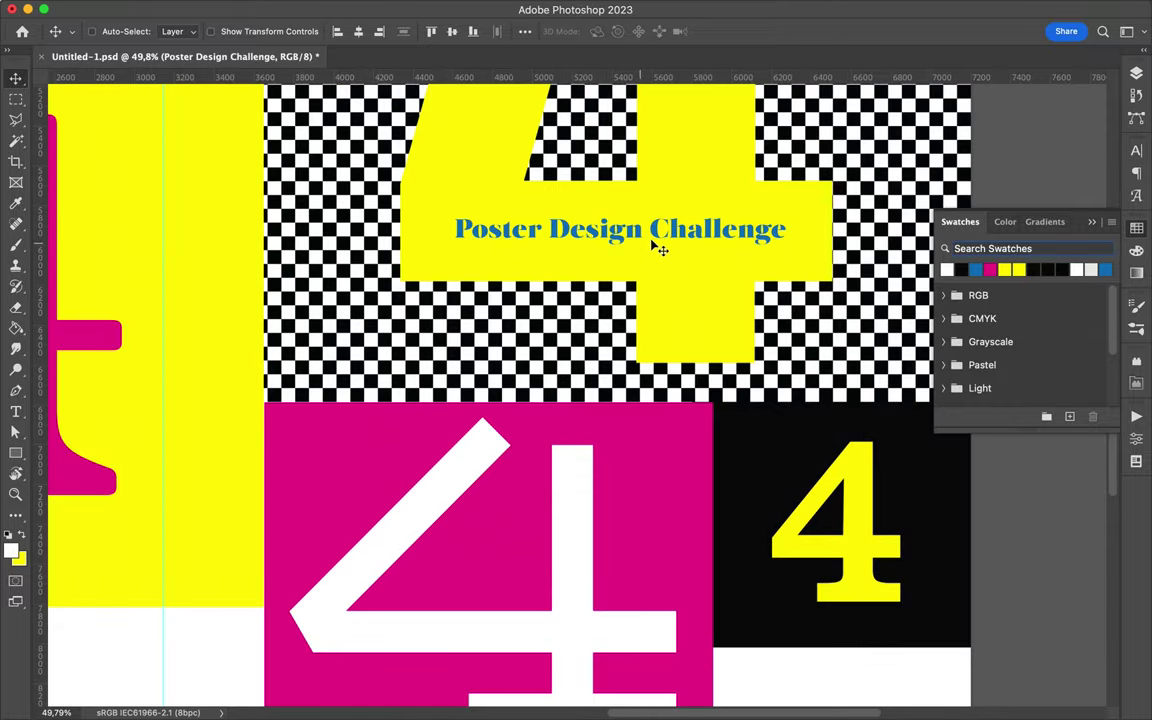
left_click_drag(792, 231, 792, 231)
key("Return")
- Copy a narrow vertical strip of the checkerboard and place it in the white column below the small black block
scroll(548, 334, "down", 5)
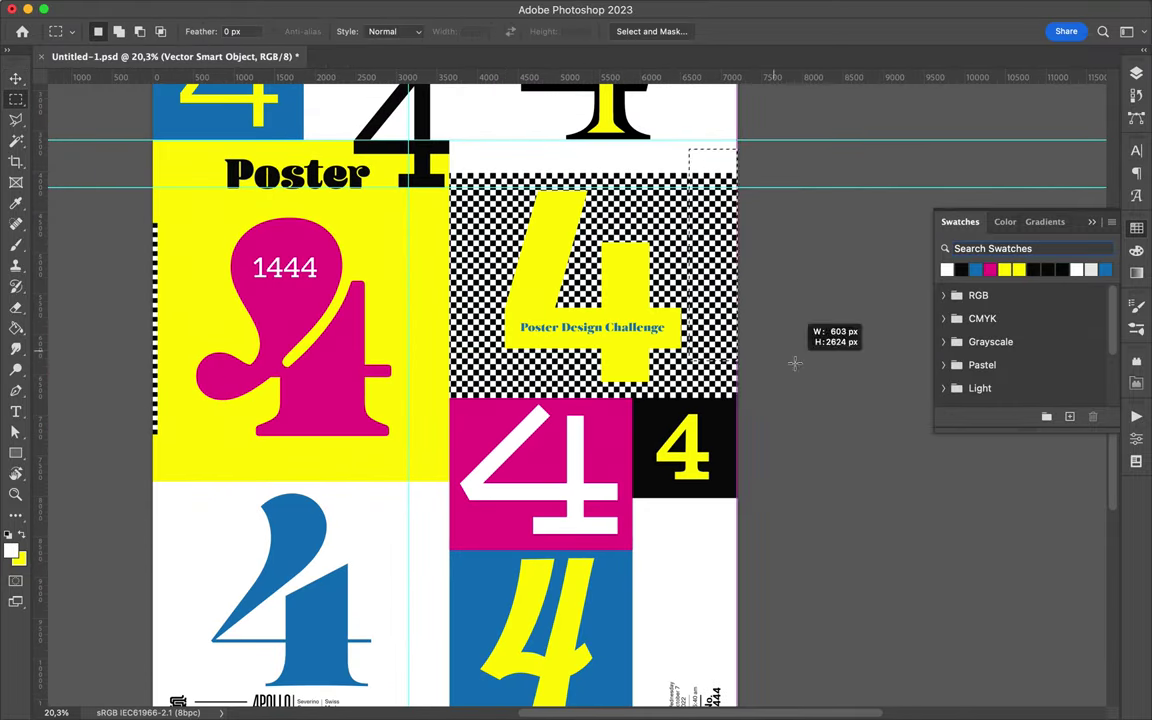
left_click_drag(795, 363, 795, 363)
key("v")
left_click_drag(712, 250, 655, 560)
left_click(1136, 73)
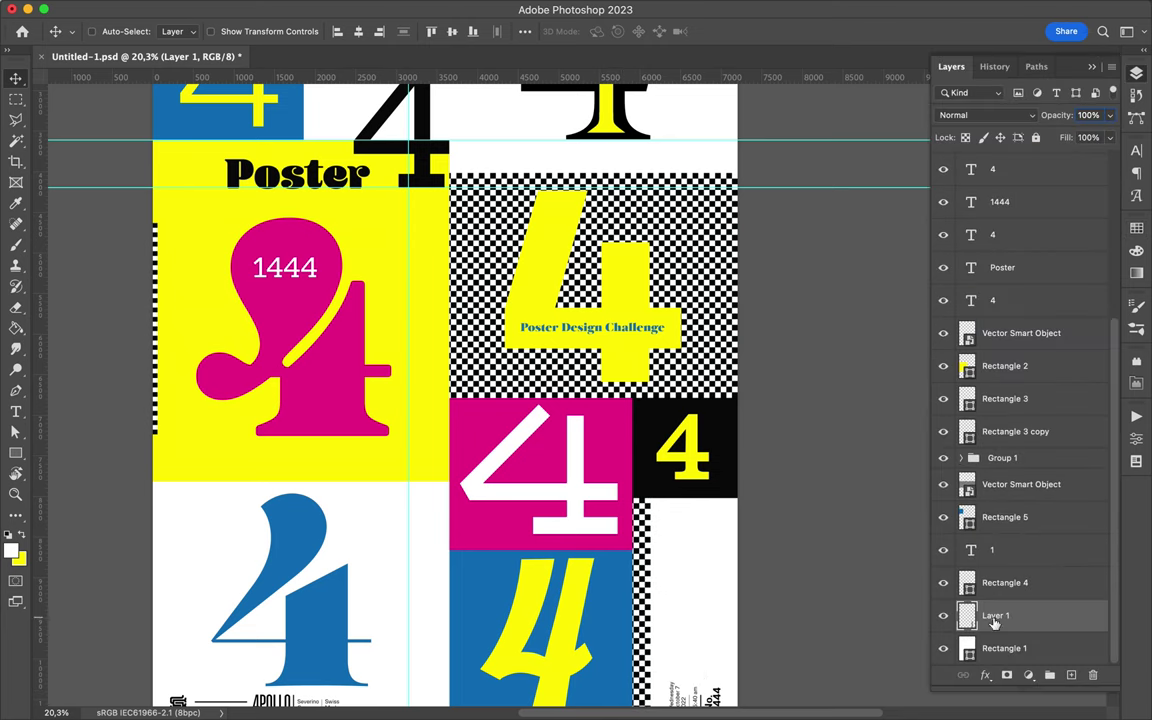
- Extend the large checkerboard object slightly past the poster's left edge
scroll(660, 566, "left", 3)
left_click(588, 380, "ctrl")
key("ctrl+t")
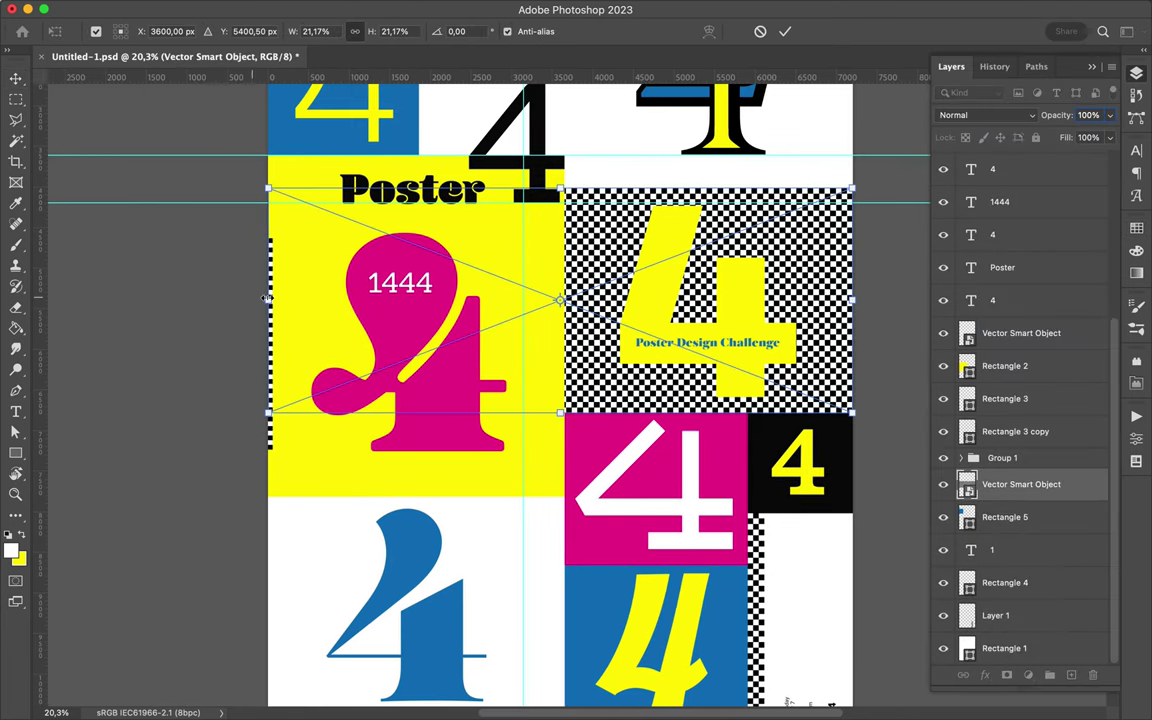
left_click_drag(266, 298, 262, 298)
key("Return")
- Duplicate the blue 1 into the lower white block and replace the copy's text with 1, 4, 4, 4 stacked on separate lines
scroll(481, 424, "down", 3)
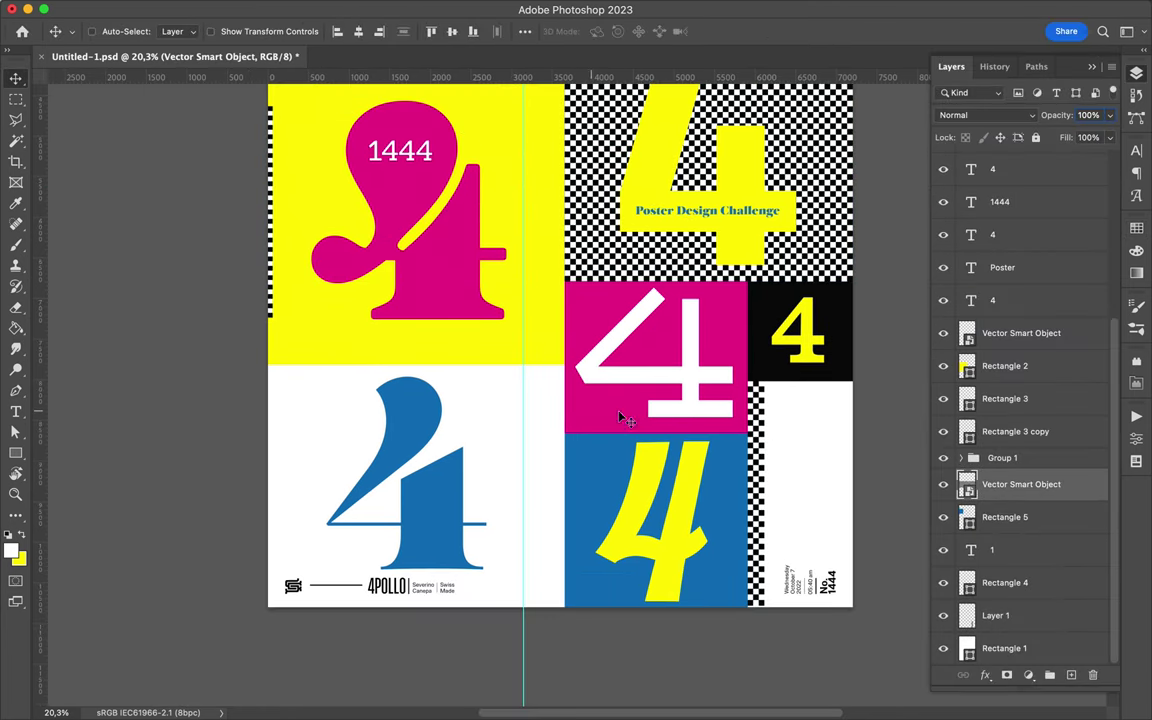
scroll(538, 417, "up", 7)
left_click(546, 174, "ctrl")
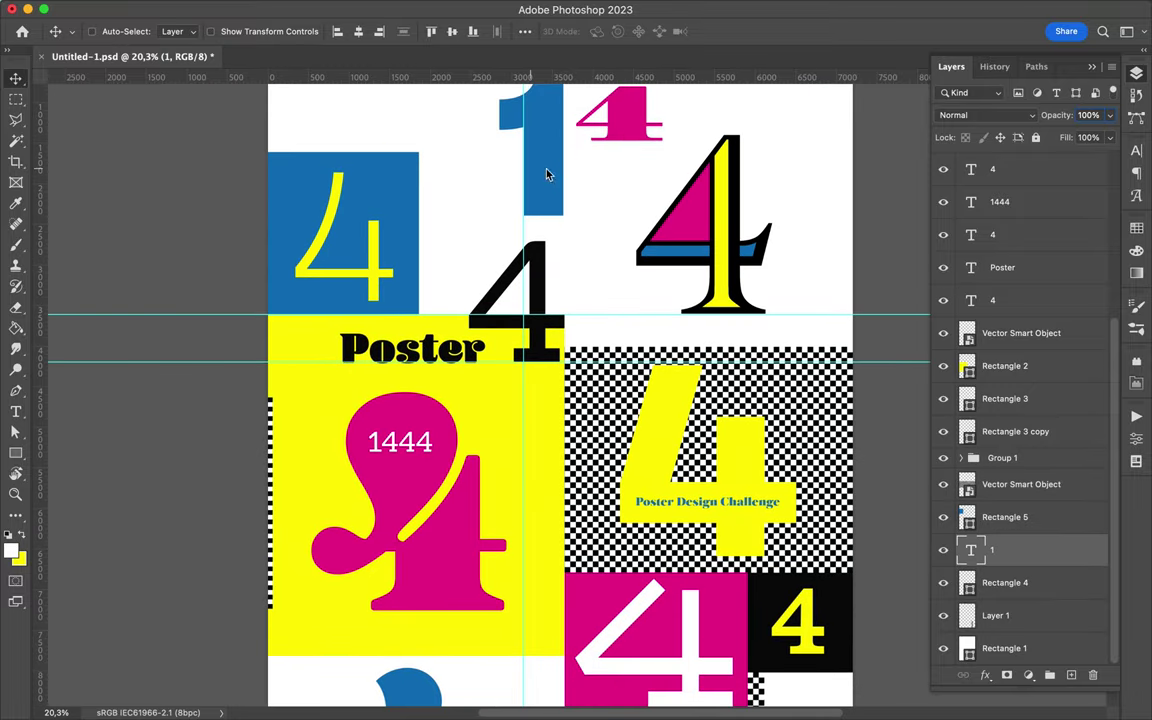
left_click_drag(546, 174, 519, 374)
key("t")
left_click(519, 374)
key("ctrl+Return")
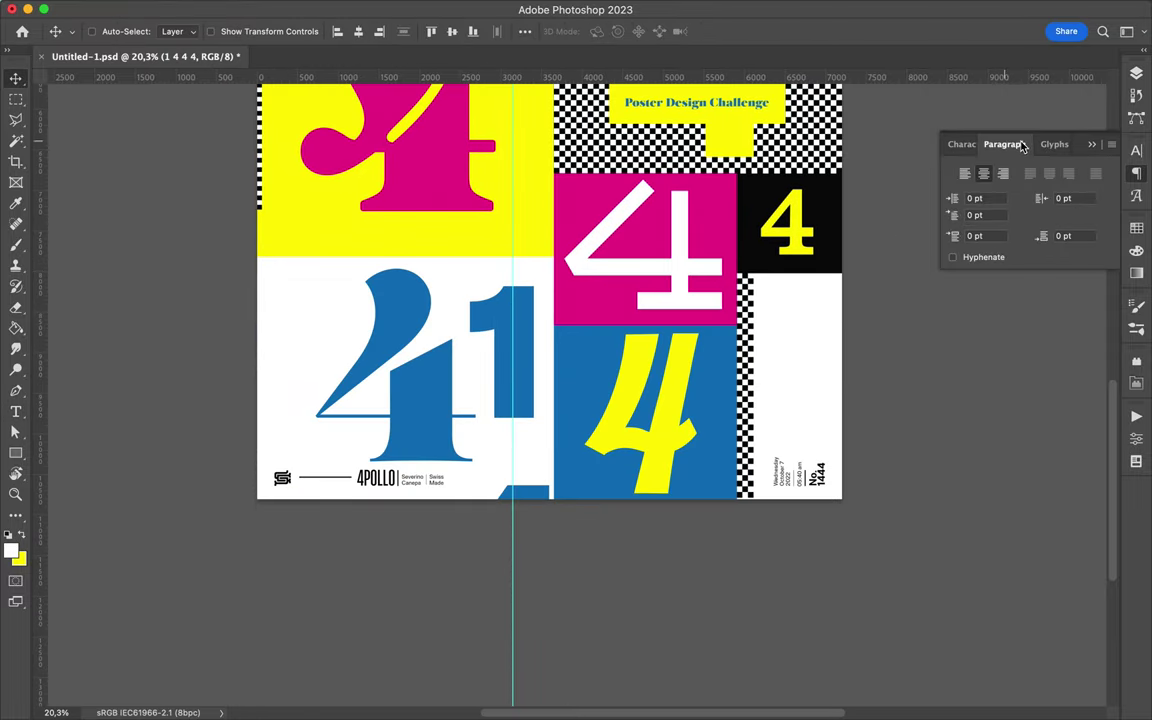
- Scale the stacked 1444 text down and place it along the white block's right side, beside the blue 4
key("ctrl+t")
left_click_drag(502, 625, 511, 165)
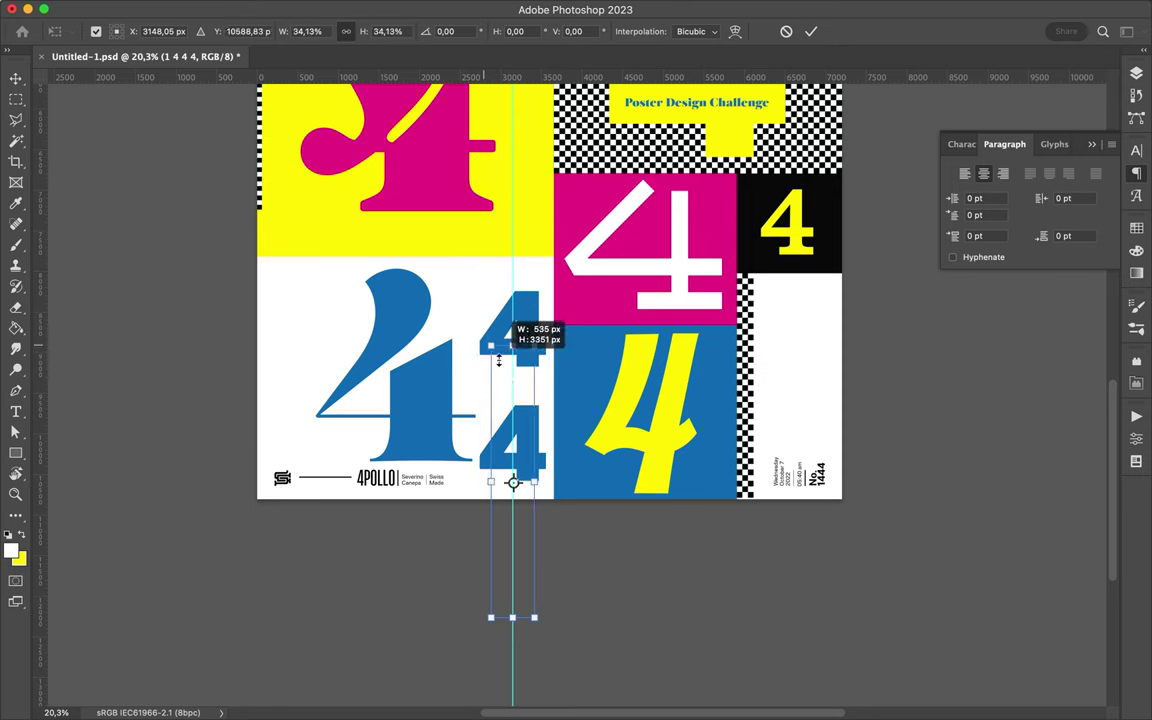
left_click_drag(499, 360, 500, 350)
key("Return")
left_click_drag(515, 440, 543, 347)
- Set the stacked 1444 text's leading to 144 pt and its font to Core Sans GR 65
scroll(543, 347, "down", 1)
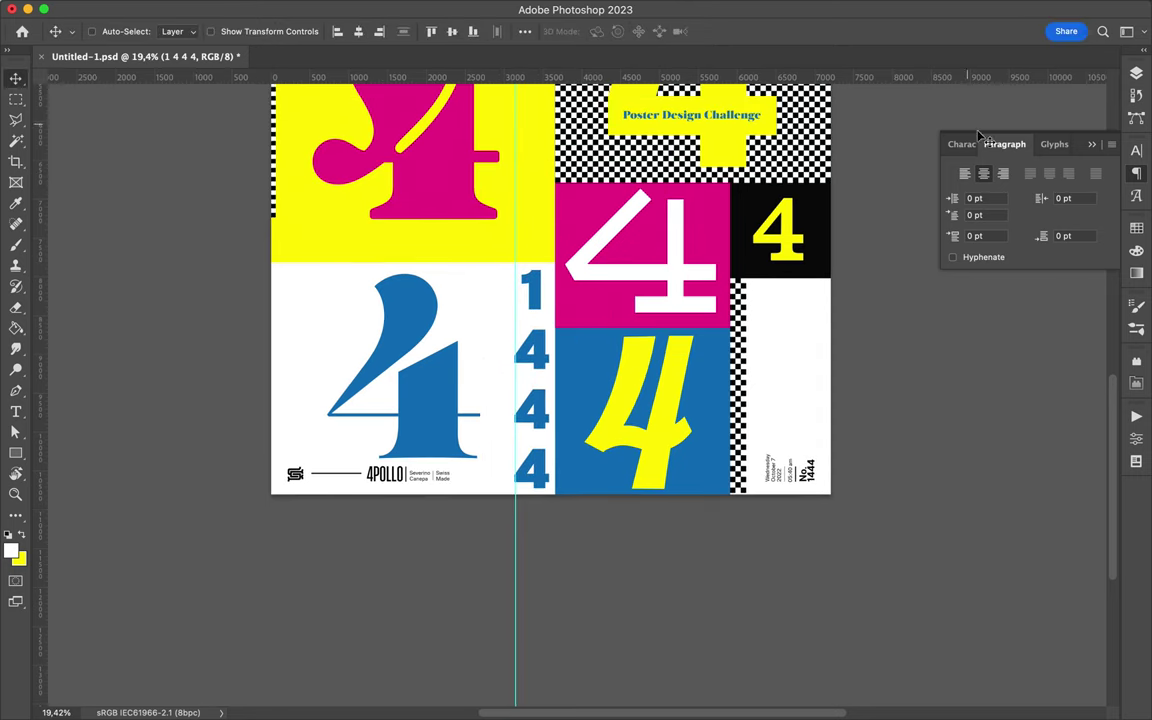
left_click(962, 144)
left_click(1068, 194)
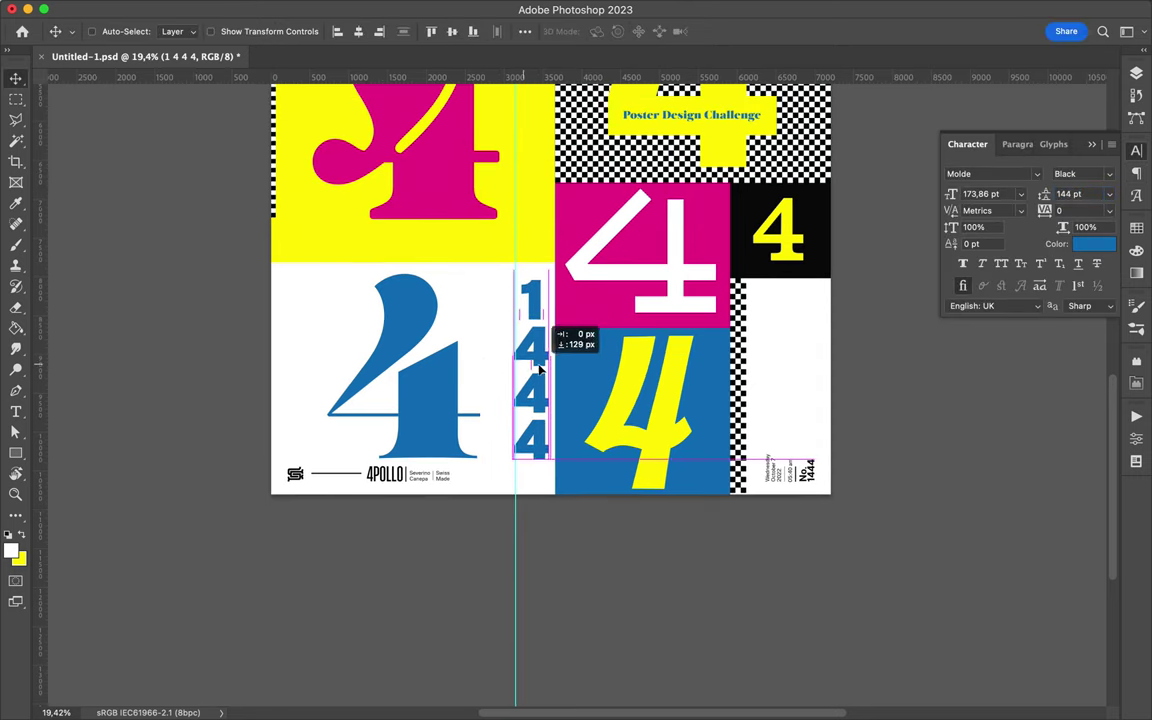
left_click(1037, 173)
scroll(960, 400, "down", 20)
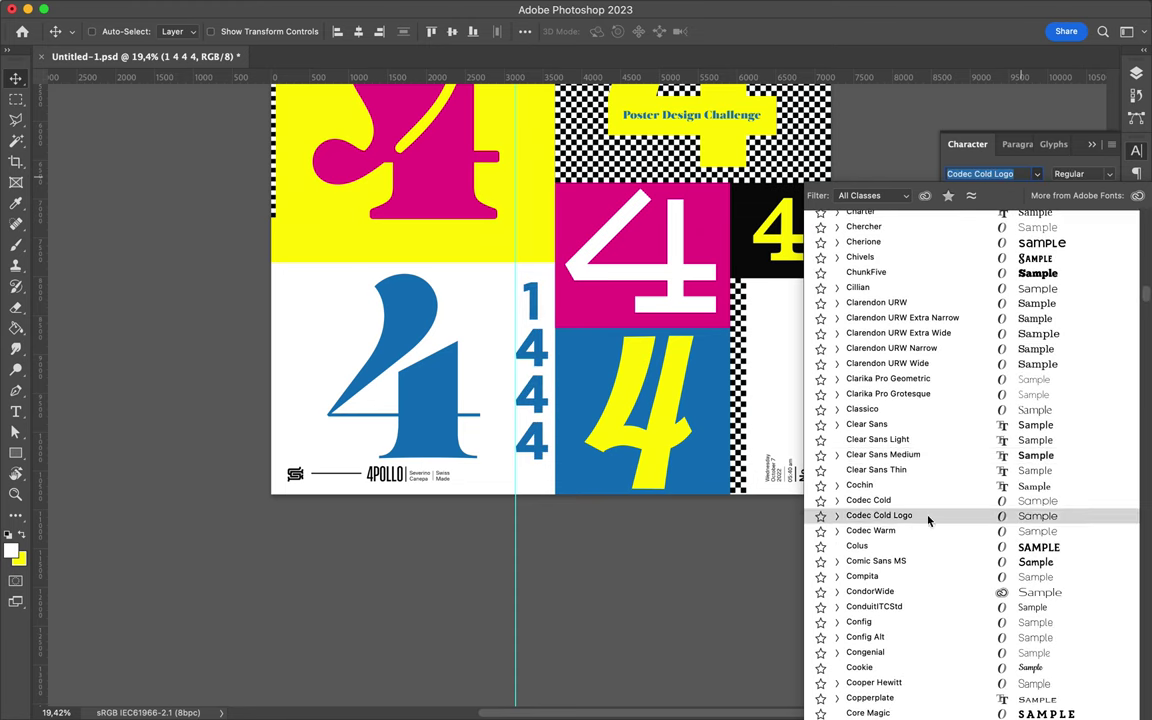
left_click(930, 433)
- Duplicate the small magenta 4 below the outlined 4 and replace the copy's text with "HOW MANYH?"
scroll(699, 360, "down", 3)
scroll(609, 311, "up", 5)
scroll(393, 328, "down", 3)
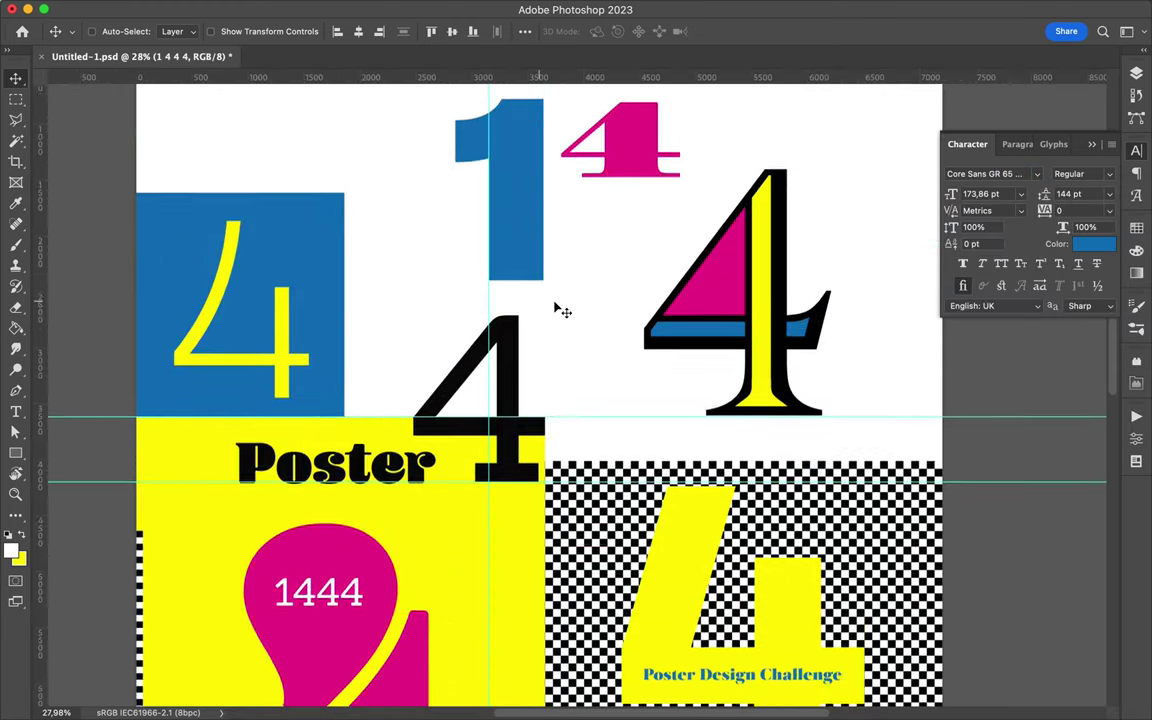
scroll(553, 309, "down", 2)
left_click_drag(514, 129, 578, 398)
type("How MANY 4?")
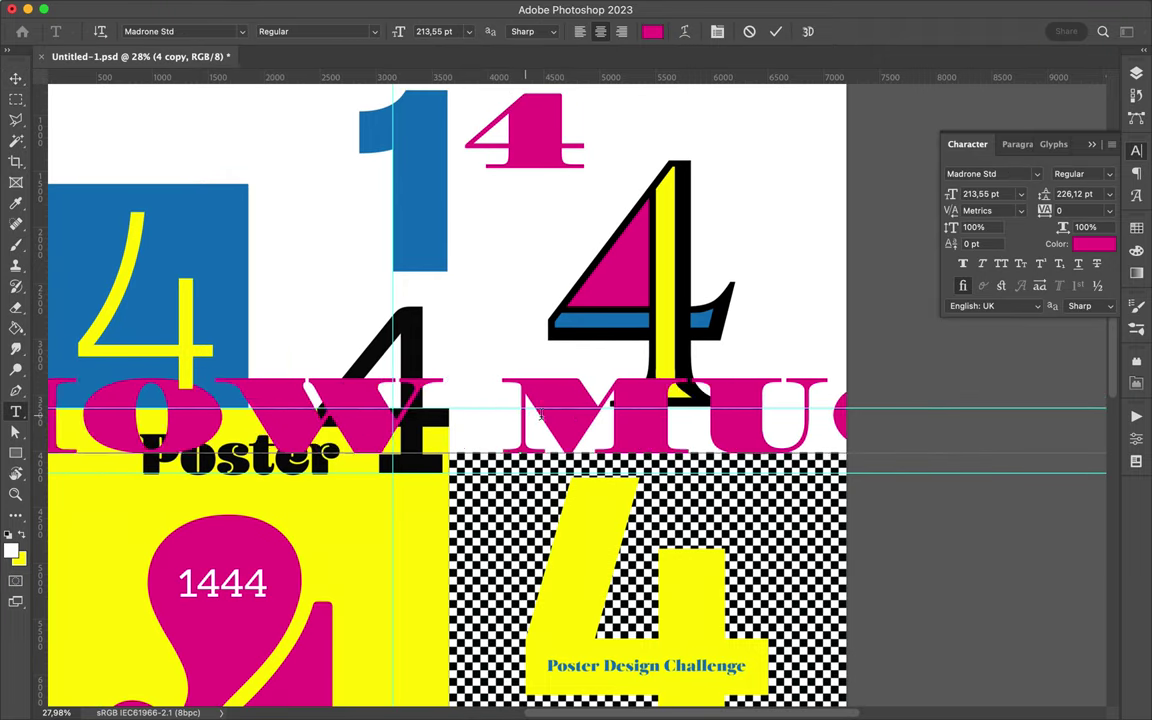
- Scale the HOW MANYH? text to fit between the outlined 4 and the checkerboard, and recolour its second word black
key("ctrl+t")
left_click_drag(518, 408, 653, 430)
key("Return")
double_click(653, 430)
left_click(1136, 229)
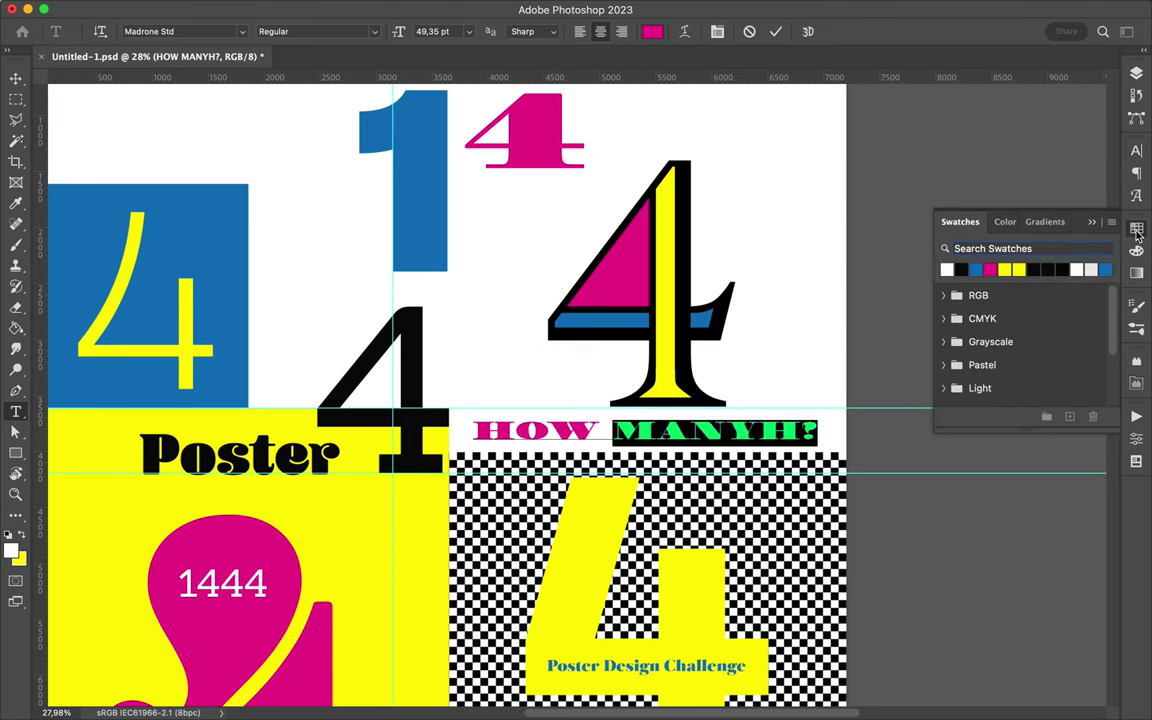
key("super+Return")
- Clear all guides from the poster
key("super+minus")
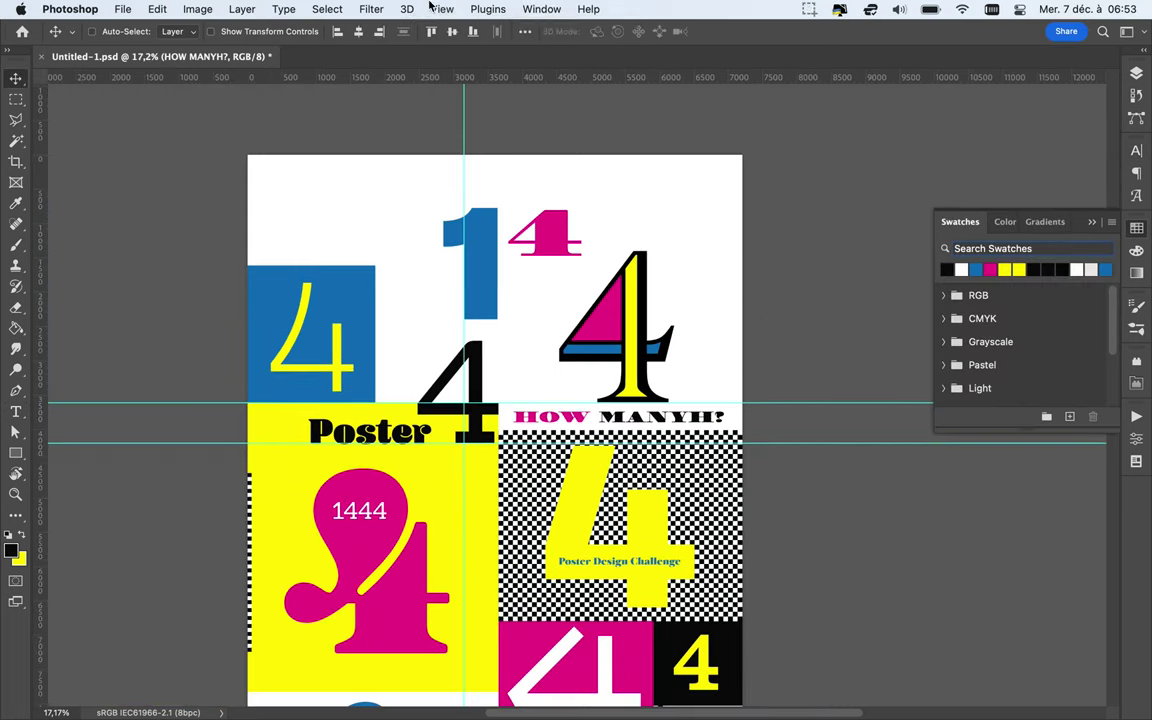
left_click(442, 9)
mouse_move(450, 414)
left_click(665, 442)
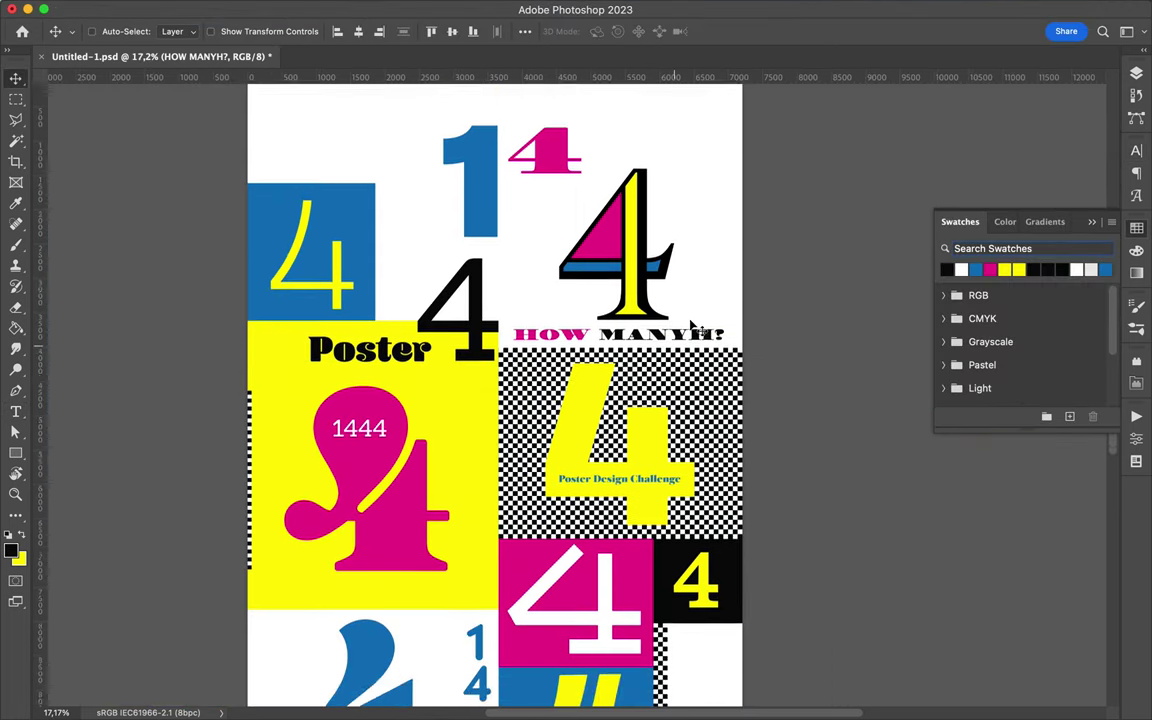
- Enlarge the blue 1 and set it against the blue block's right edge, and move the small magenta 4 down beside the outlined 4
left_click(1136, 150)
left_click(455, 190)
key("super+t")
left_click_drag(424, 118, 398, 305)
key("Return")
left_click_drag(371, 224, 371, 272)
left_click_drag(557, 172, 518, 240)
- Duplicate the blue 1 and replace the copy's text with "GEO MINI-SERIES"
scroll(540, 290, "down", 2)
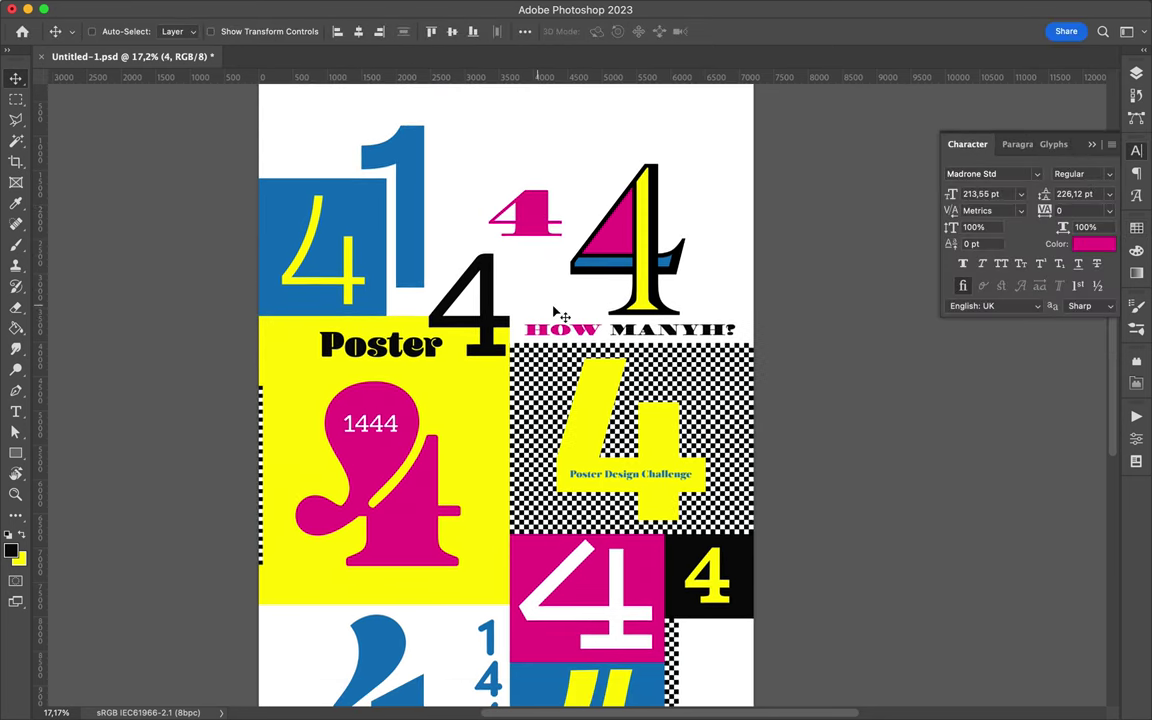
left_click_drag(420, 232, 568, 225, "alt")
double_click(548, 200)
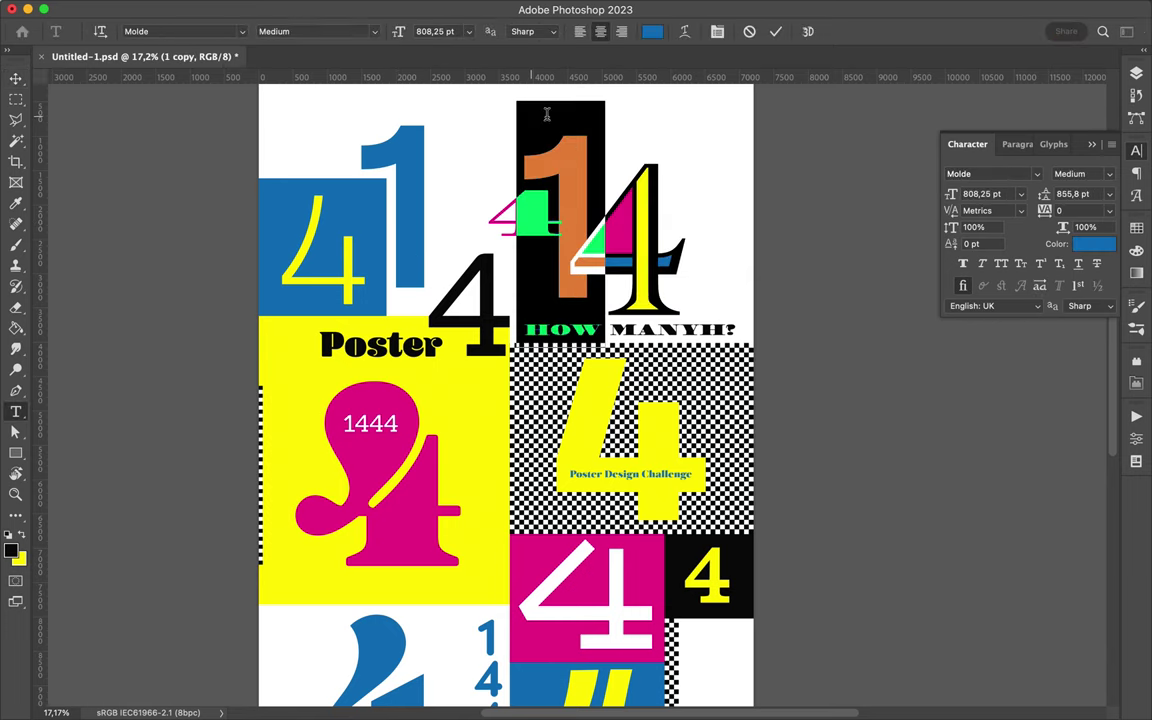
type("GEO MINI-SERIES")
- Rotate the GEO MINI-SERIES text vertically, scale it to the blue 1's height and place it along the 1's right side
key("super+t")
left_click_drag(548, 297, 490, 186)
left_click_drag(532, 150, 432, 210)
key("Return")
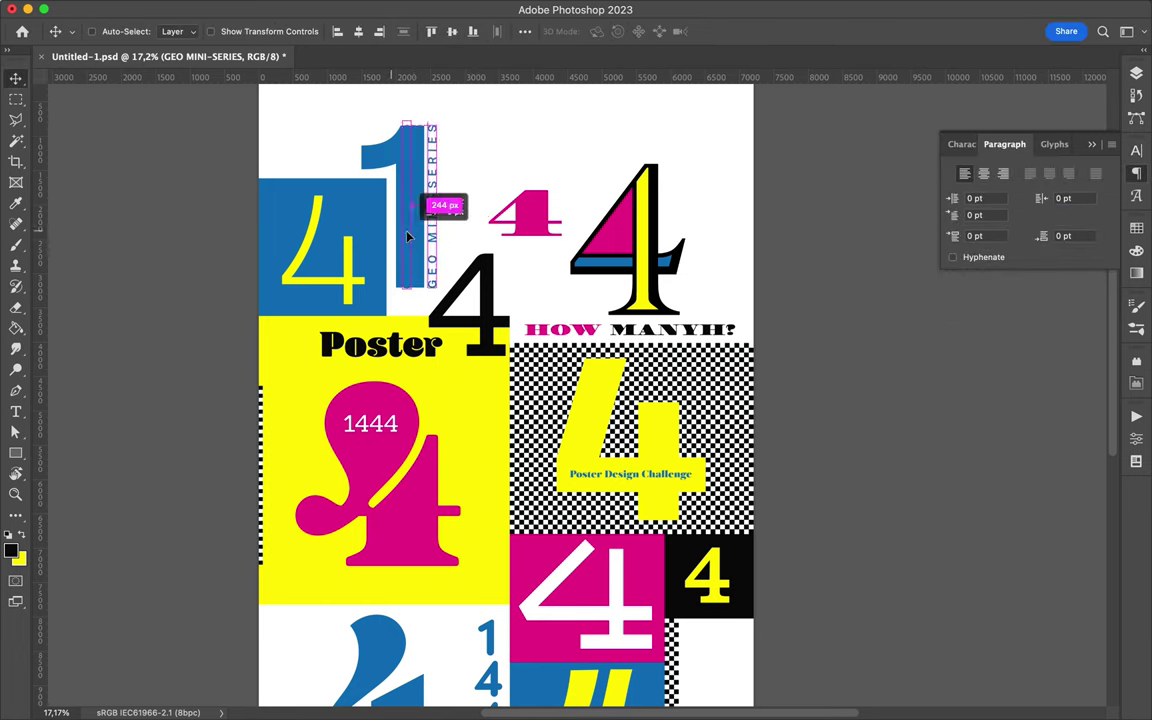
left_click_drag(406, 236, 408, 236)
- Duplicate the vertical label above the yellow block's layer as a black "GEO NUMBER #29" beside the large magenta 4
left_click(1136, 72)
left_click_drag(1030, 490, 1007, 352)
double_click(970, 352)
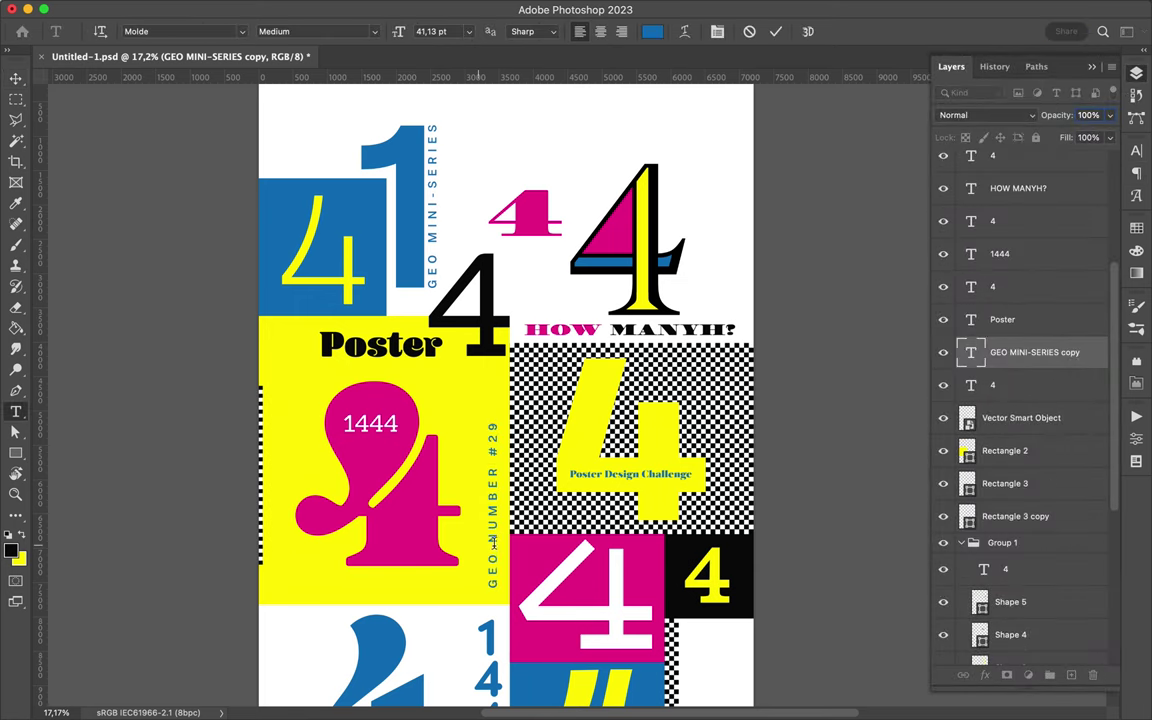
key("Escape")
key("v")
left_click(1136, 228)
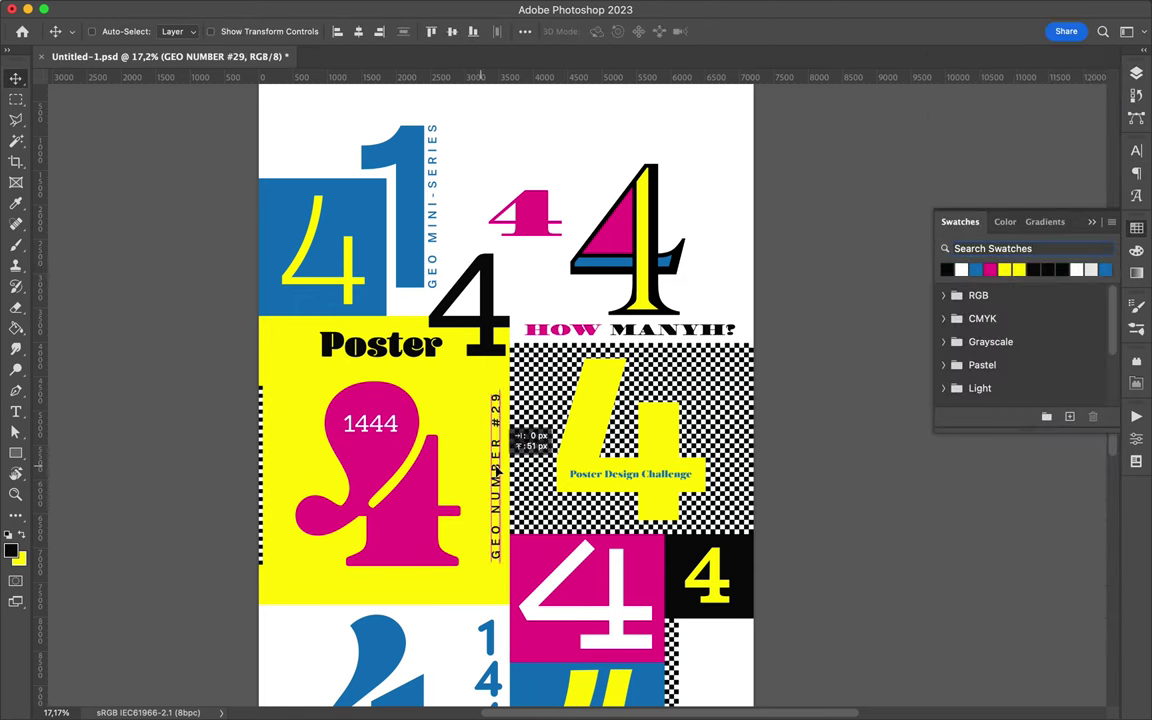
- Duplicate the black 4 as a stacked "F O U R" text, scaled to fit the white column below the small black block
scroll(655, 447, "down", 5)
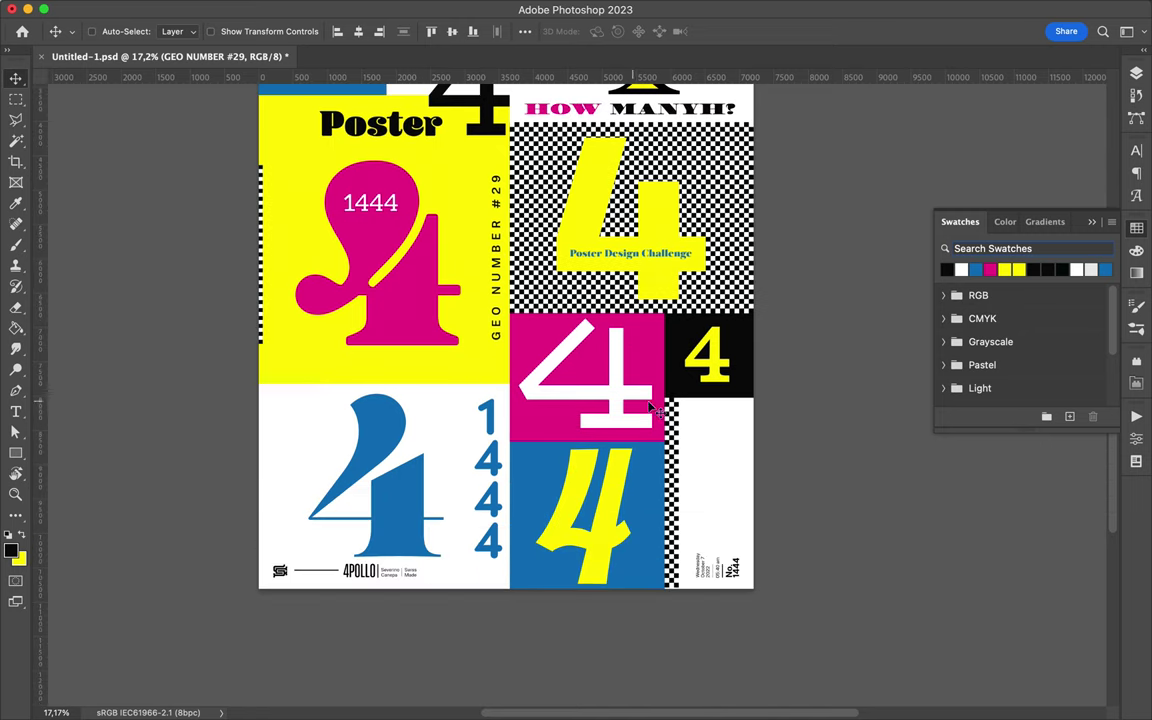
scroll(500, 300, "up", 3)
left_click(490, 230, "super")
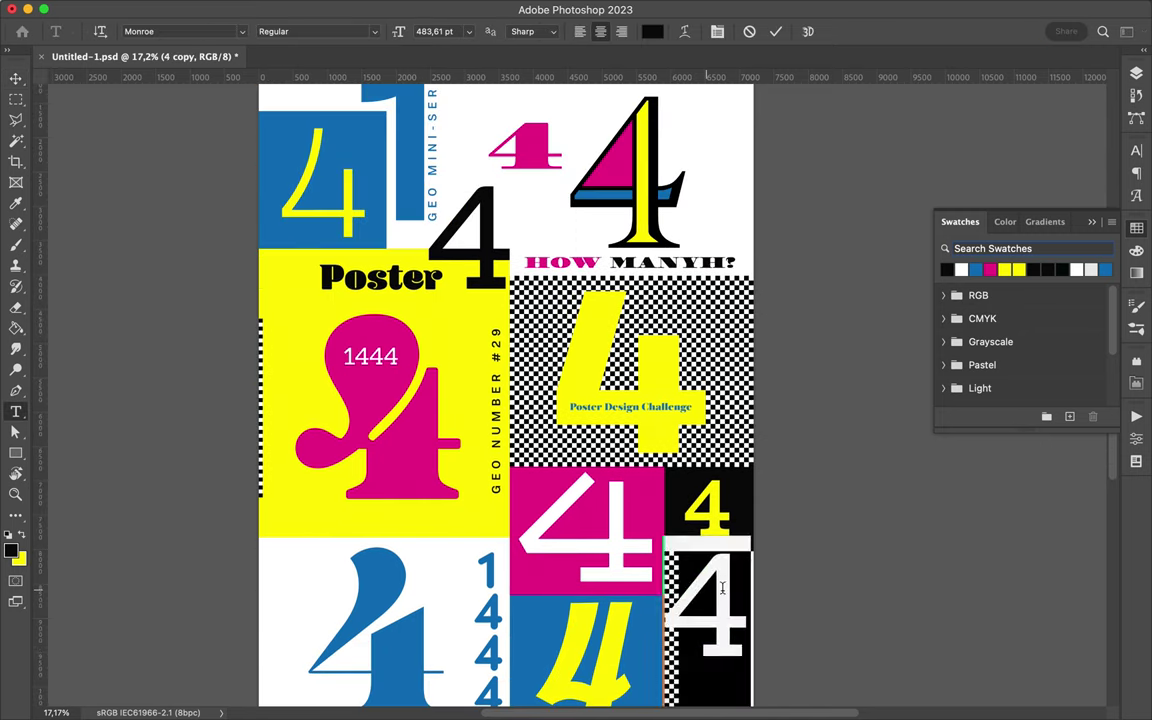
type("F")
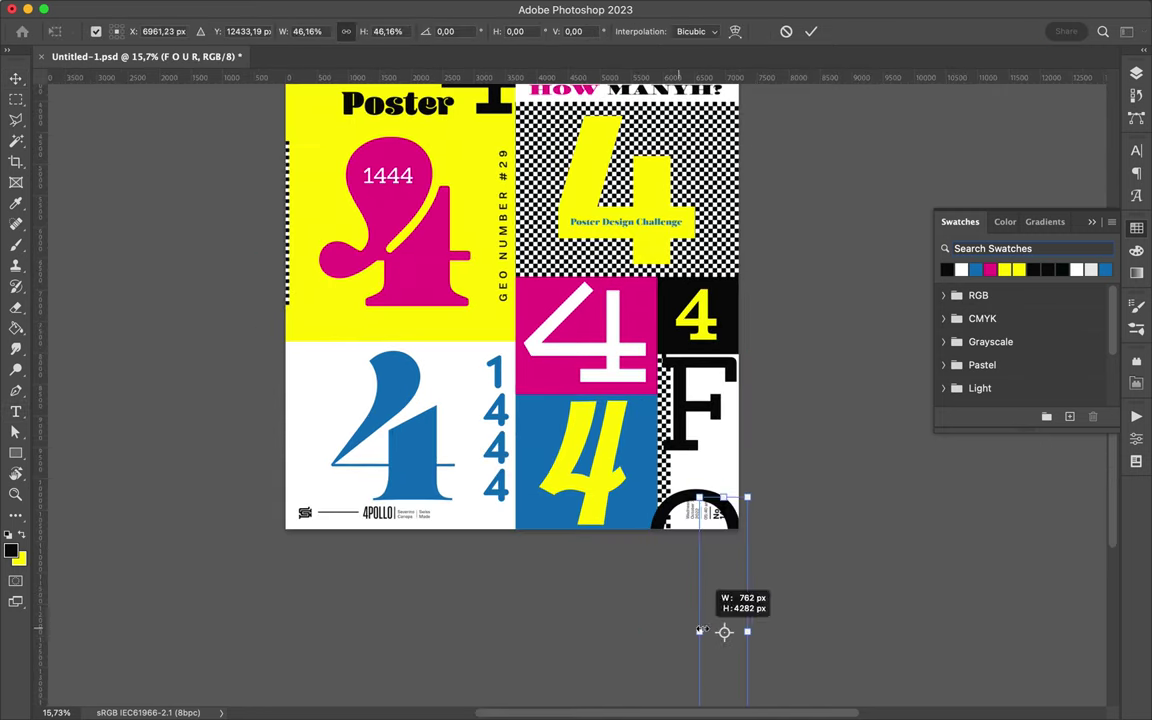
left_click_drag(724, 631, 702, 566)
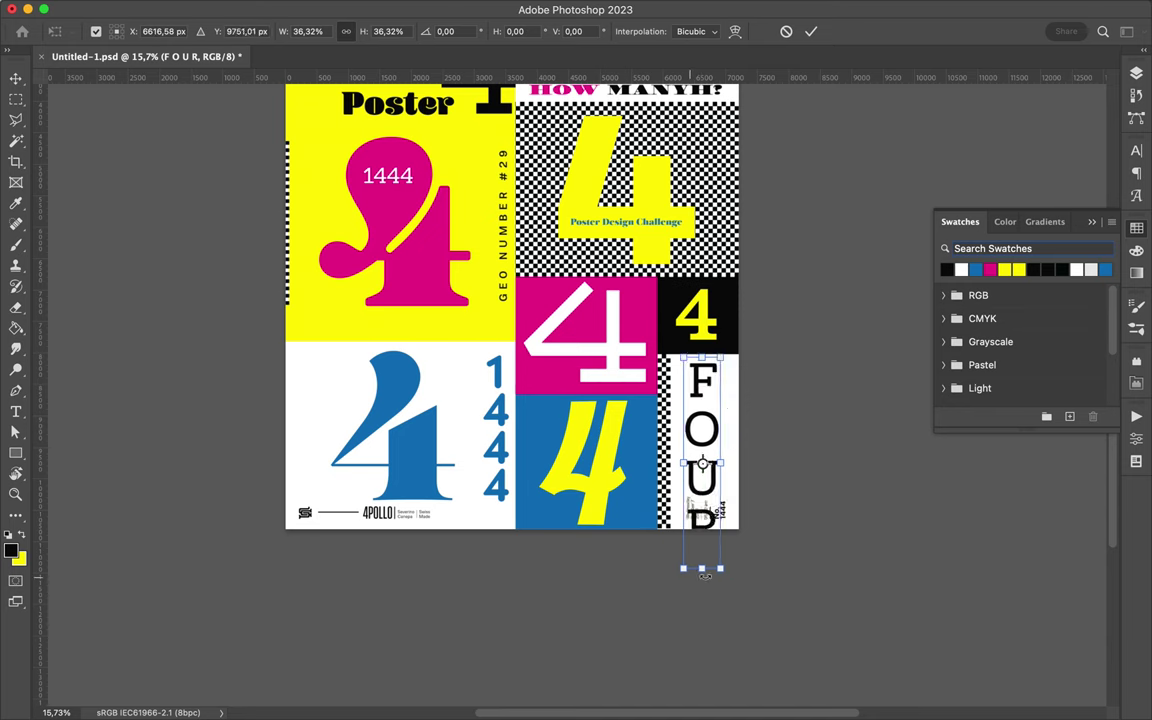
key("Return")
- Change the stacked FOUR text's font to Birra Stout
left_click(1136, 150)
left_click(1013, 173)
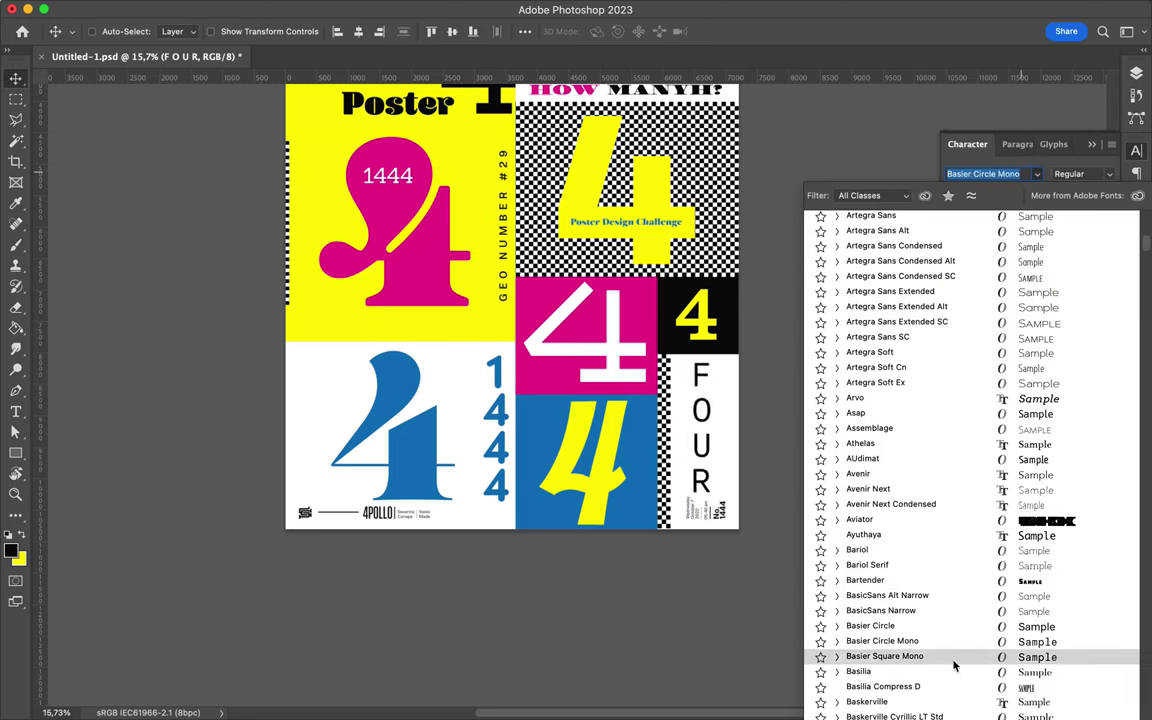
scroll(951, 597, "down", 5)
scroll(947, 655, "down", 8)
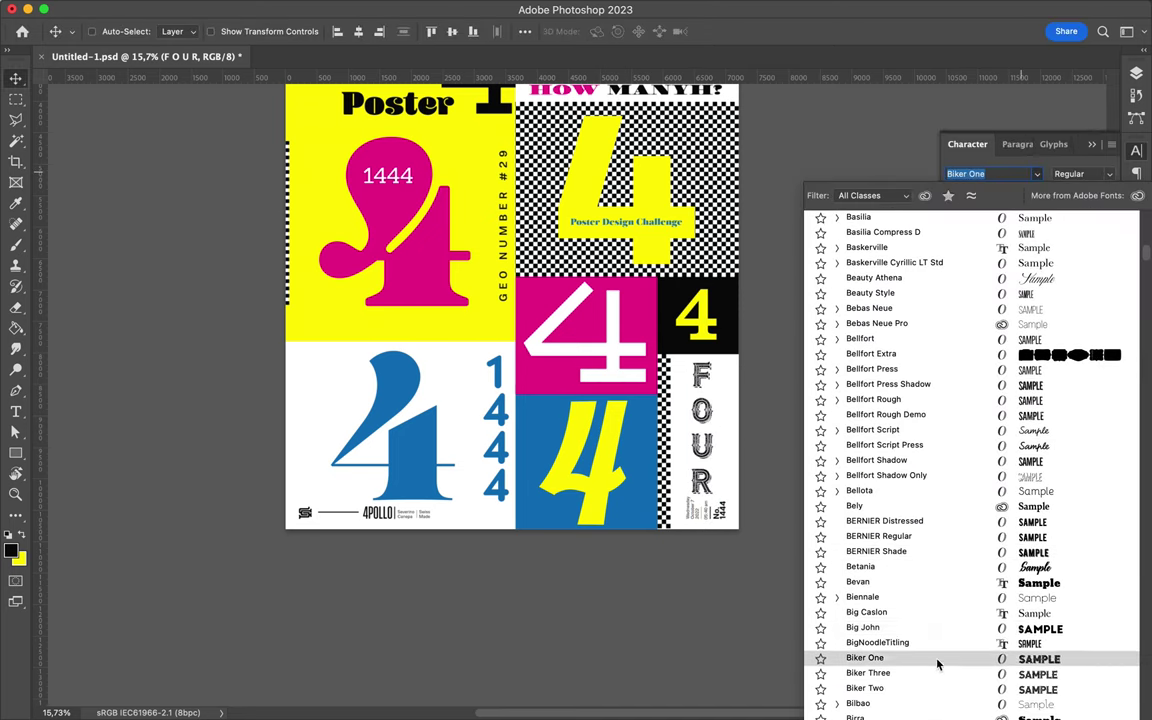
key("Return")
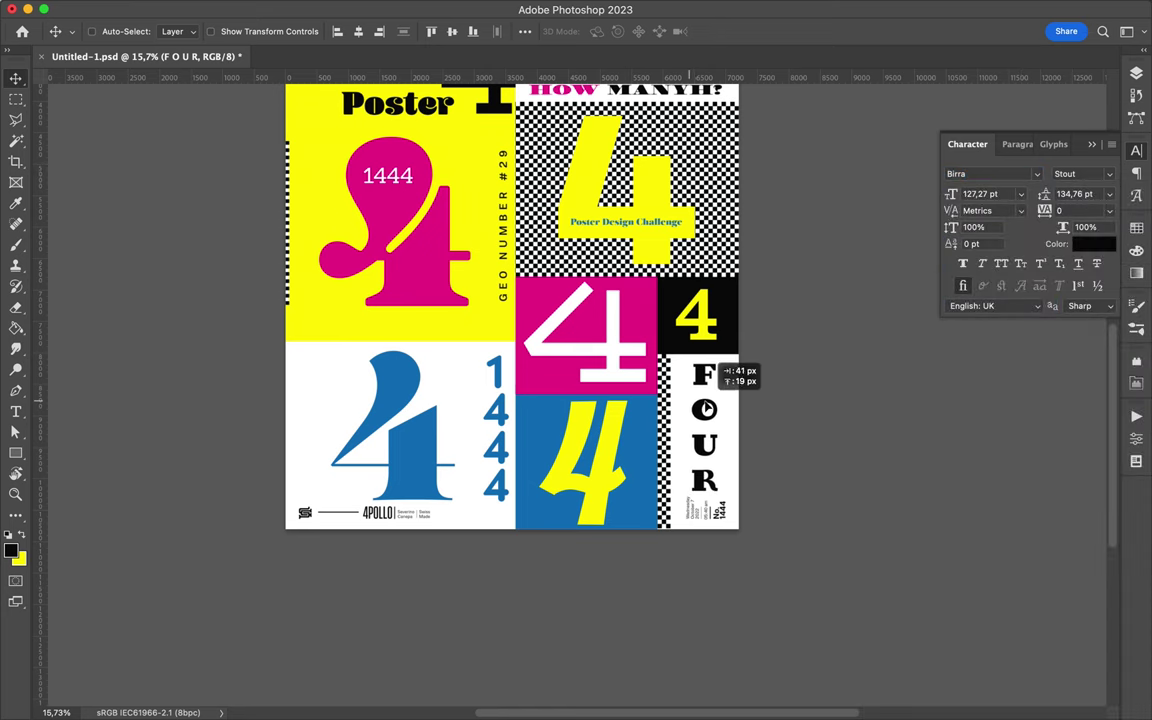
- Correct the text above the checkerboard to "HOW MANY?" and recentre it under the outlined 4
scroll(718, 372, "up", 6)
left_click(726, 375)
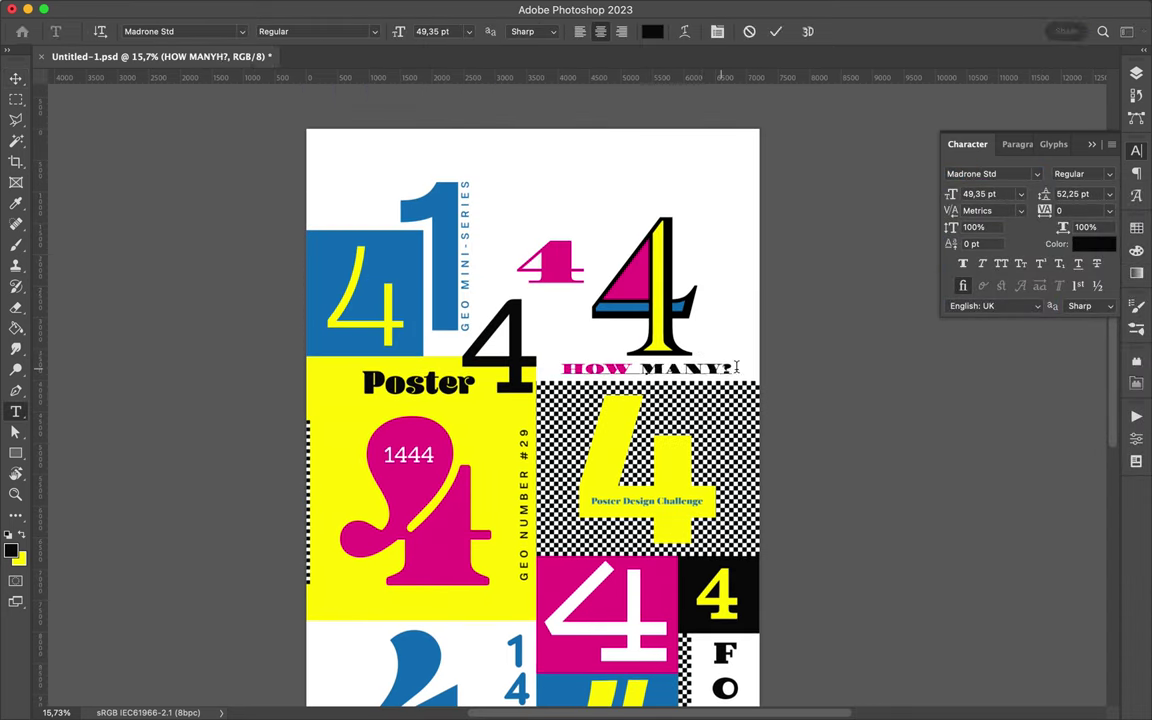
left_click_drag(726, 375, 720, 406)
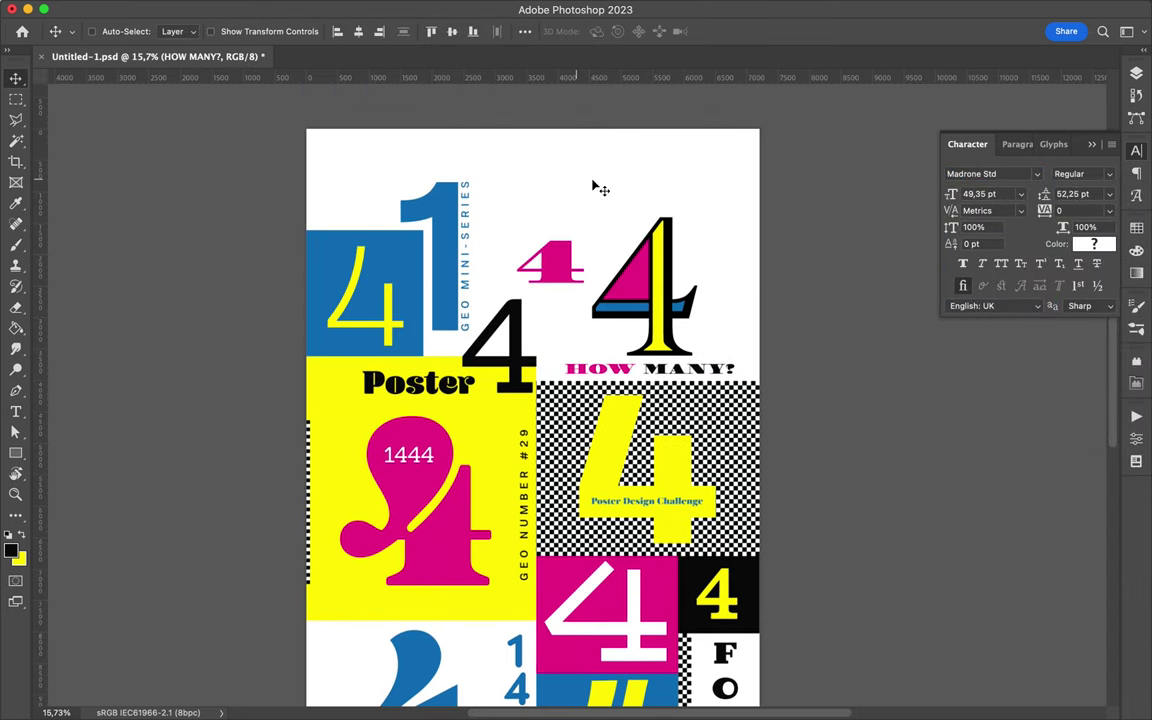
- Draw a black rectangle about 575 px tall in the poster's top-right corner
key("u")
left_click_drag(552, 122, 764, 159)
key("t")
key("v")
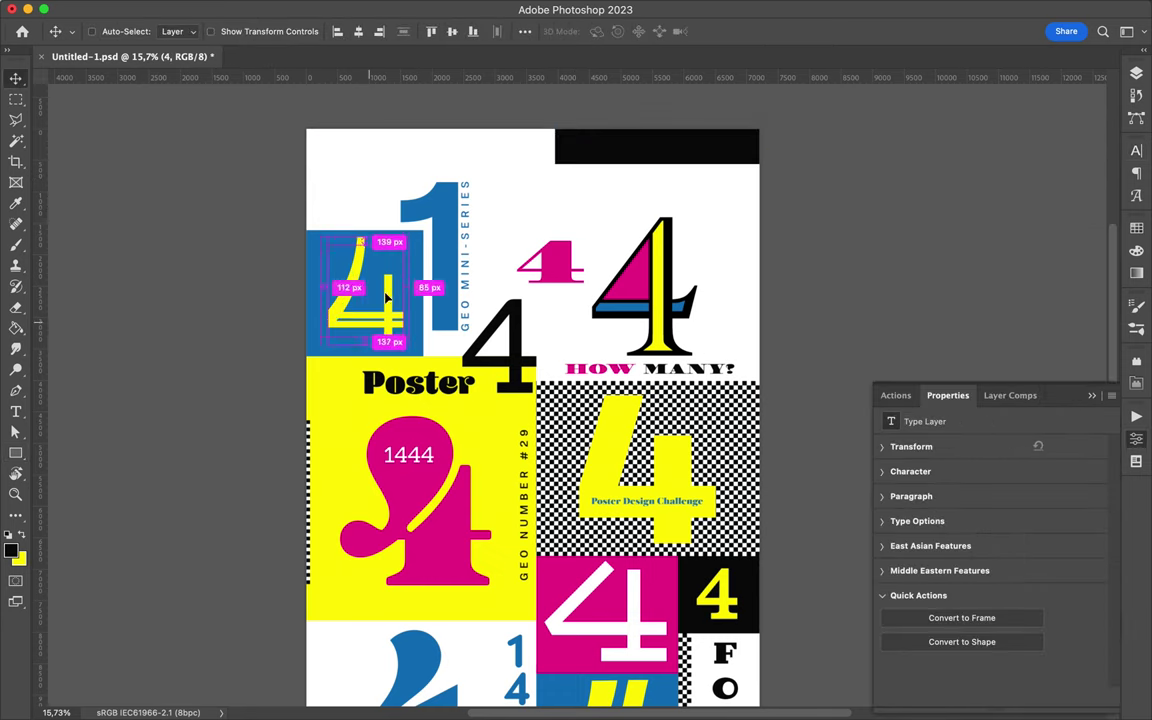
- Duplicate the blue block's yellow 4 as the text "Daily Design" and scale it to fit inside the black corner rectangle
key("t")
left_click(386, 190)
type("Daily Design")
key("ctrl+Return")
key("ctrl+t")
left_click_drag(249, 236, 700, 152)
key("Return")
- Narrow the black corner rectangle to about 2587 px wide around the Daily Design text
left_click(568, 150)
key("ctrl+t")
left_click_drag(555, 146, 600, 150)
key("Return")
- Scale the Daily Design text and its black rectangle down together to about 1450 by 322 px in the top-right corner
scroll(648, 215, "down", 1)
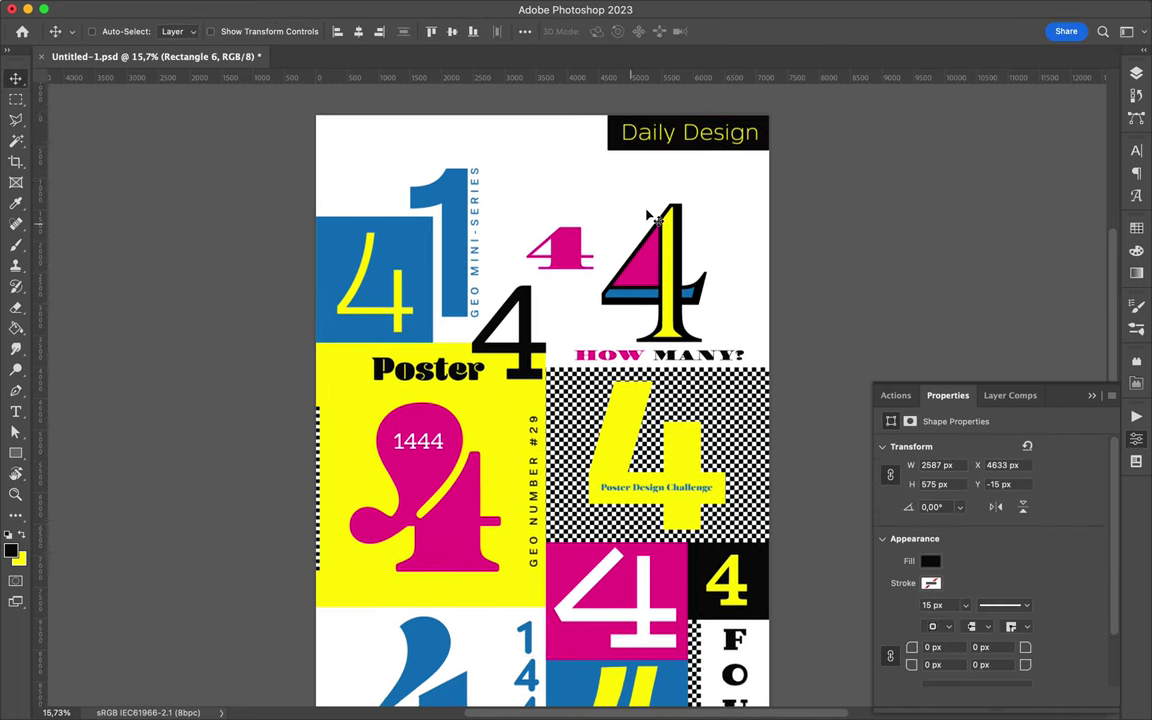
scroll(648, 215, "up", 1)
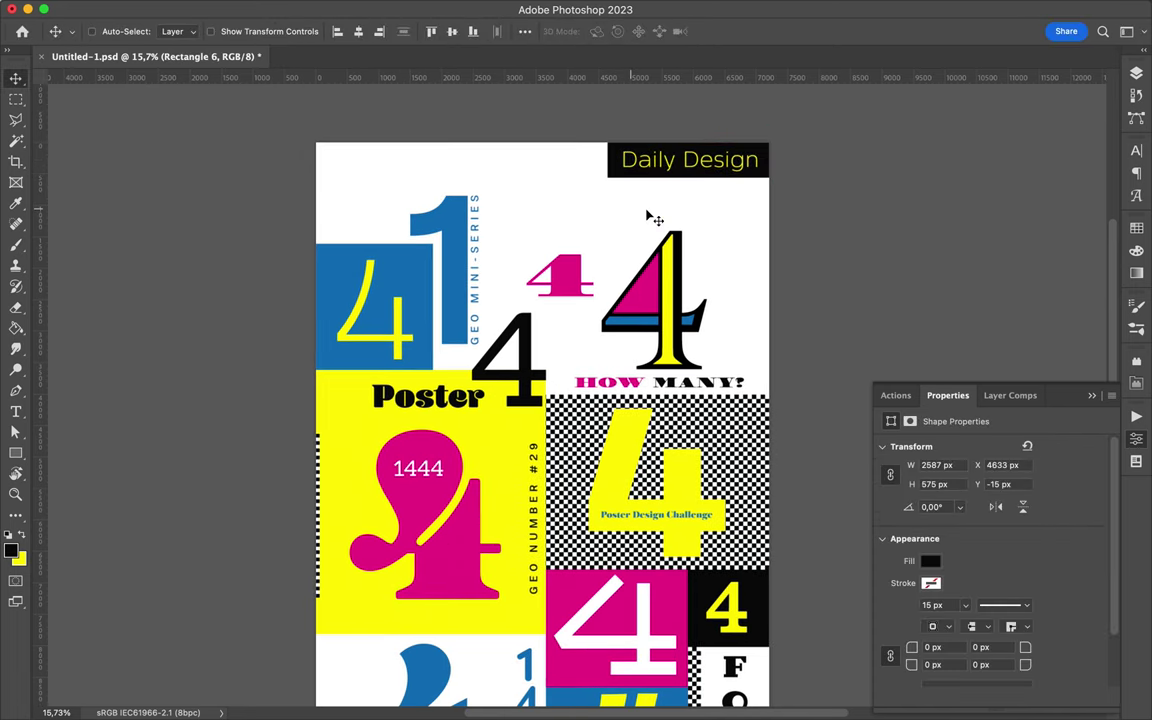
left_click(690, 160)
left_click(640, 170, "shift")
key("ctrl+t")
left_click_drag(607, 177, 679, 158)
key("Return")
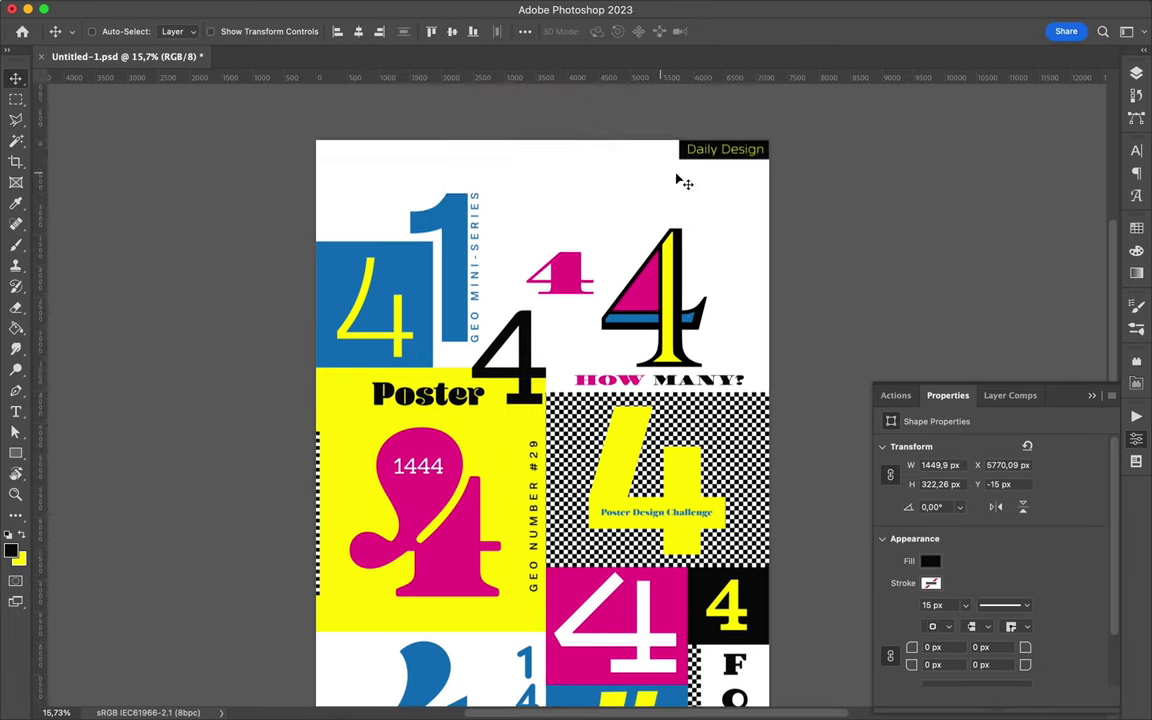
- Set the Daily Design text size to 39 pt and centre it within its black rectangle
scroll(680, 180, "up", 3)
left_click(1136, 150)
left_click(1008, 195)
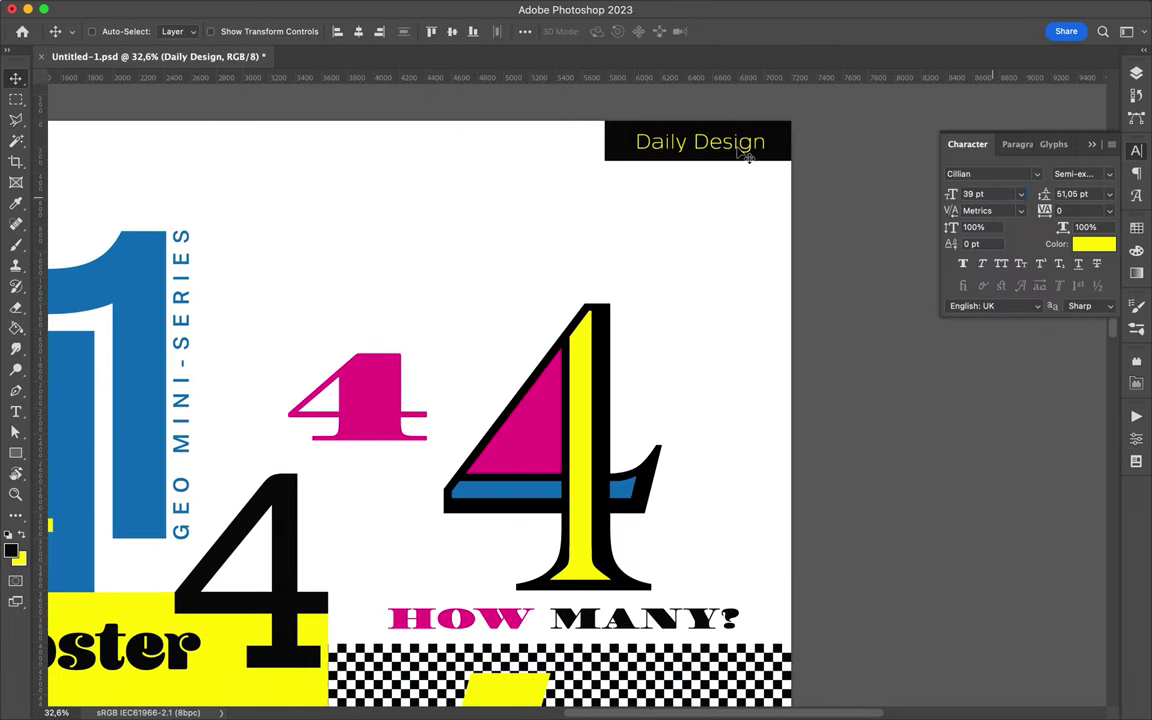
left_click(525, 31)
left_click(752, 146)
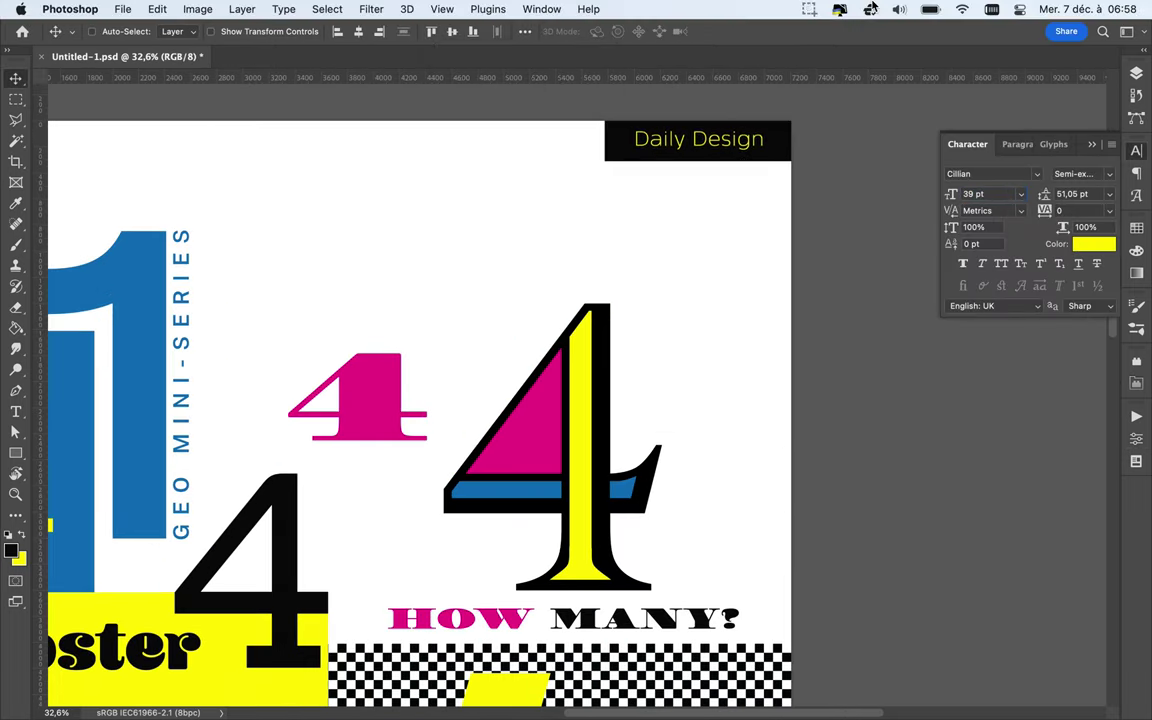
- Save the document and fit the whole poster in view
key("super+s")
key("super+0")
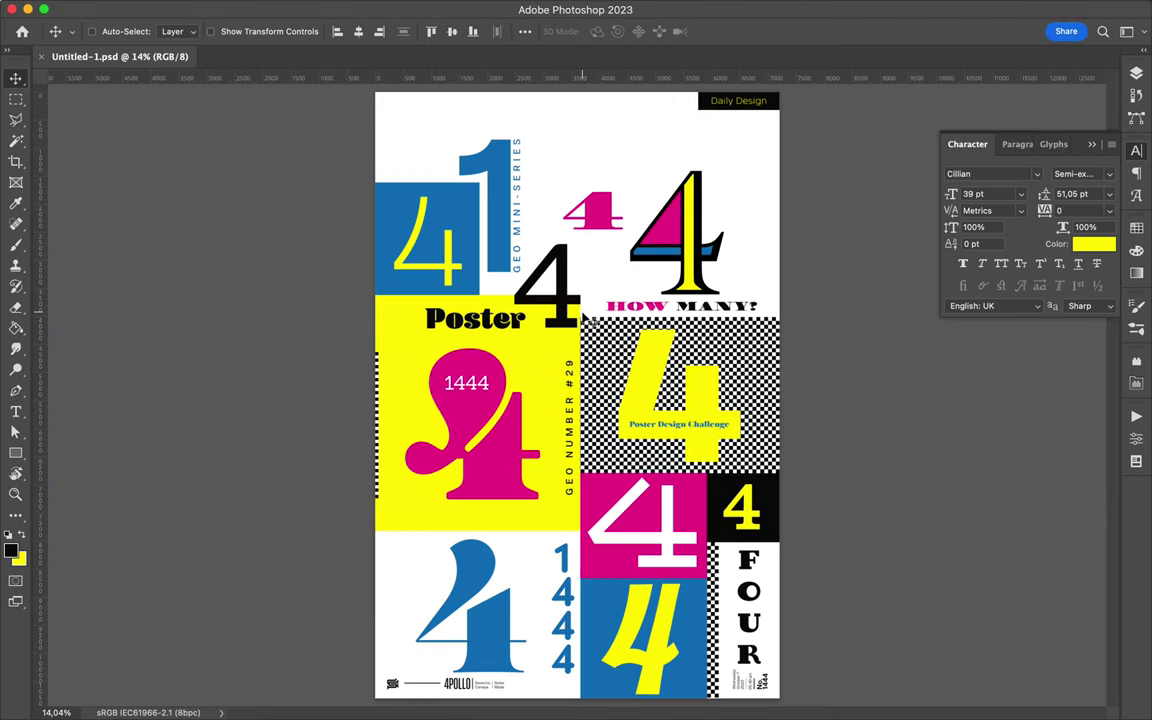
left_click(808, 9)
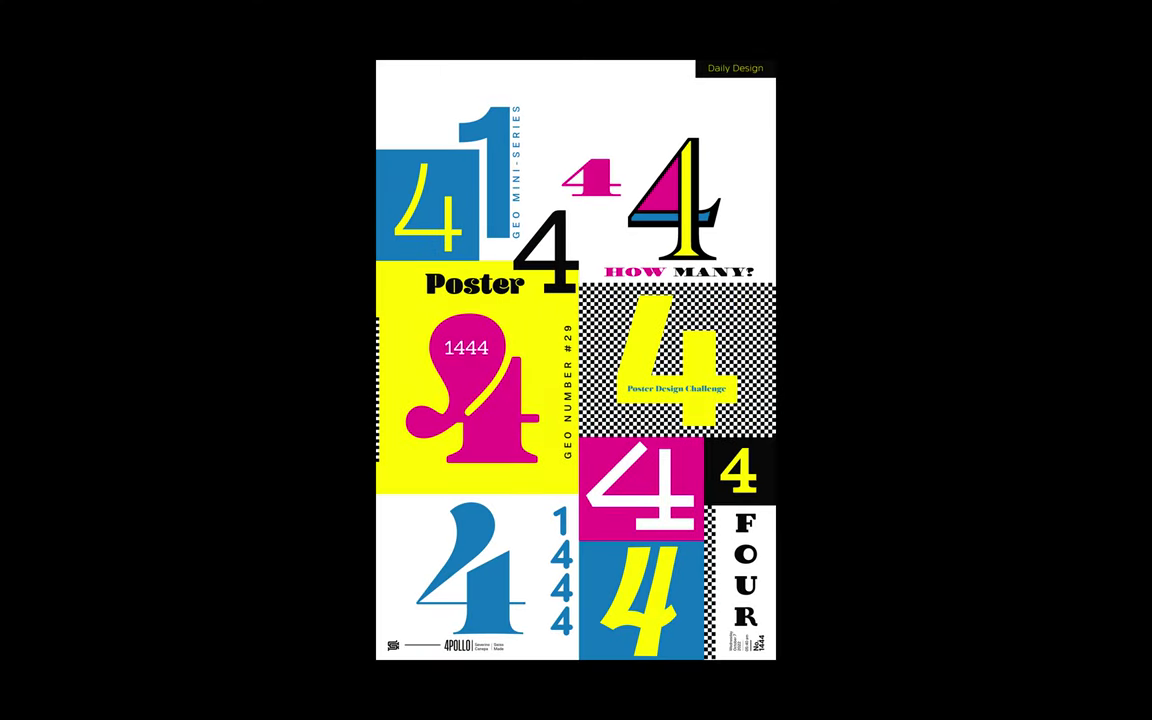